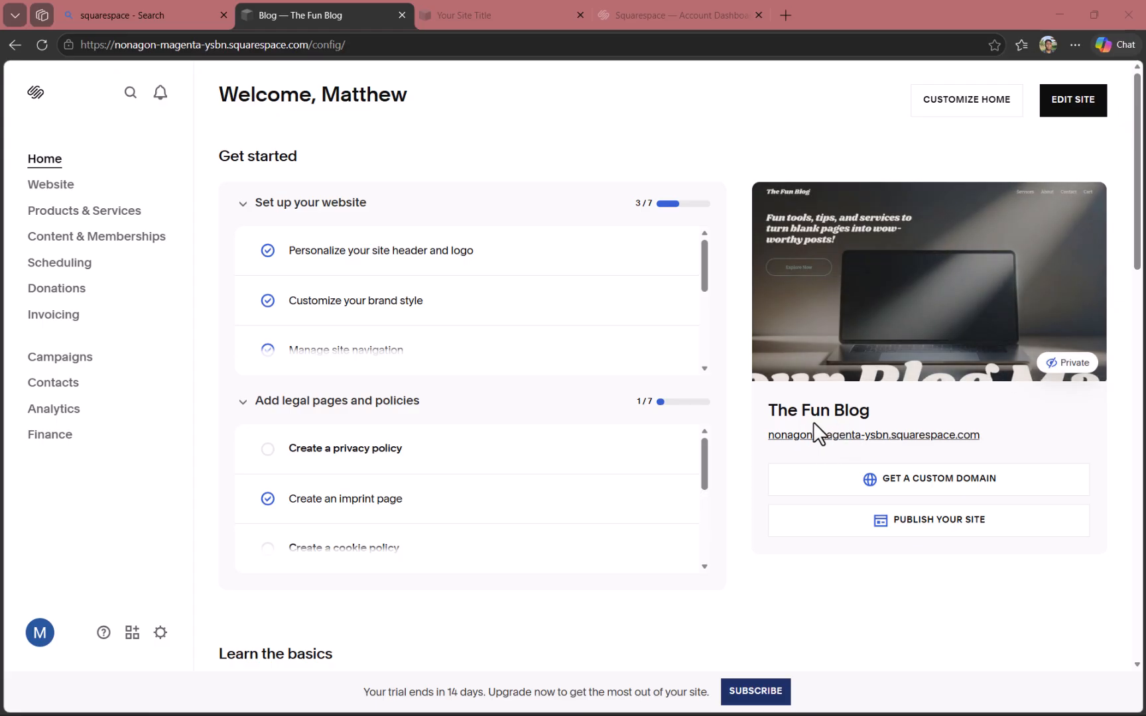
mouse_move(918, 348)
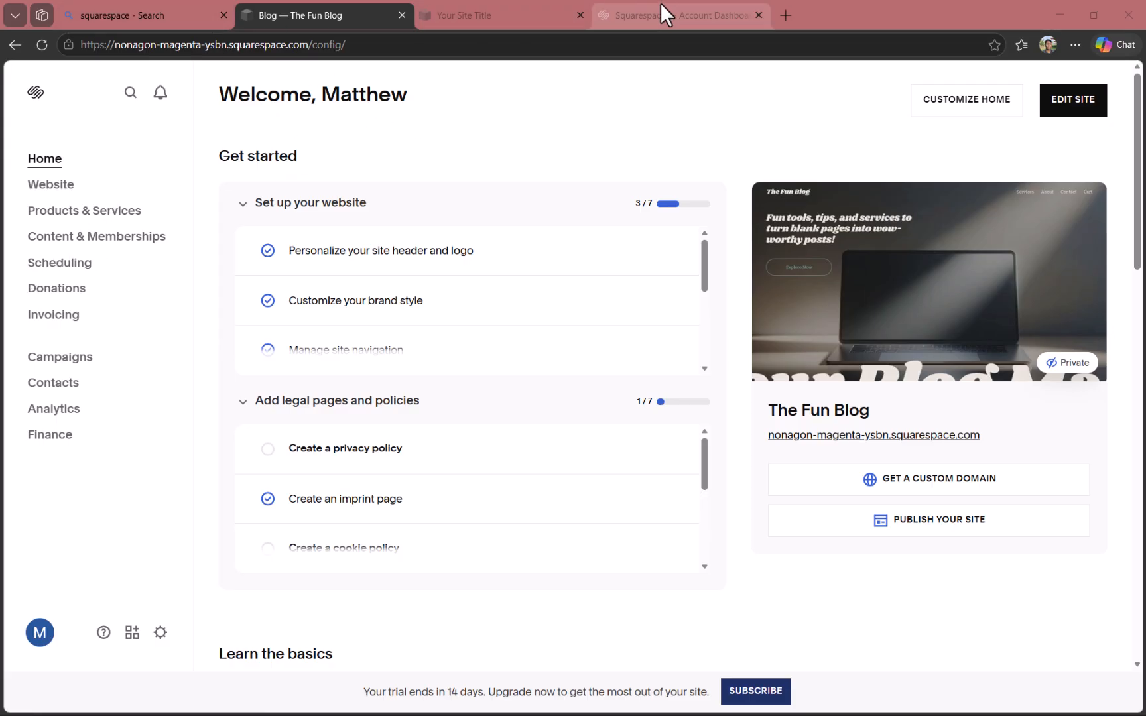
left_click(647, 17)
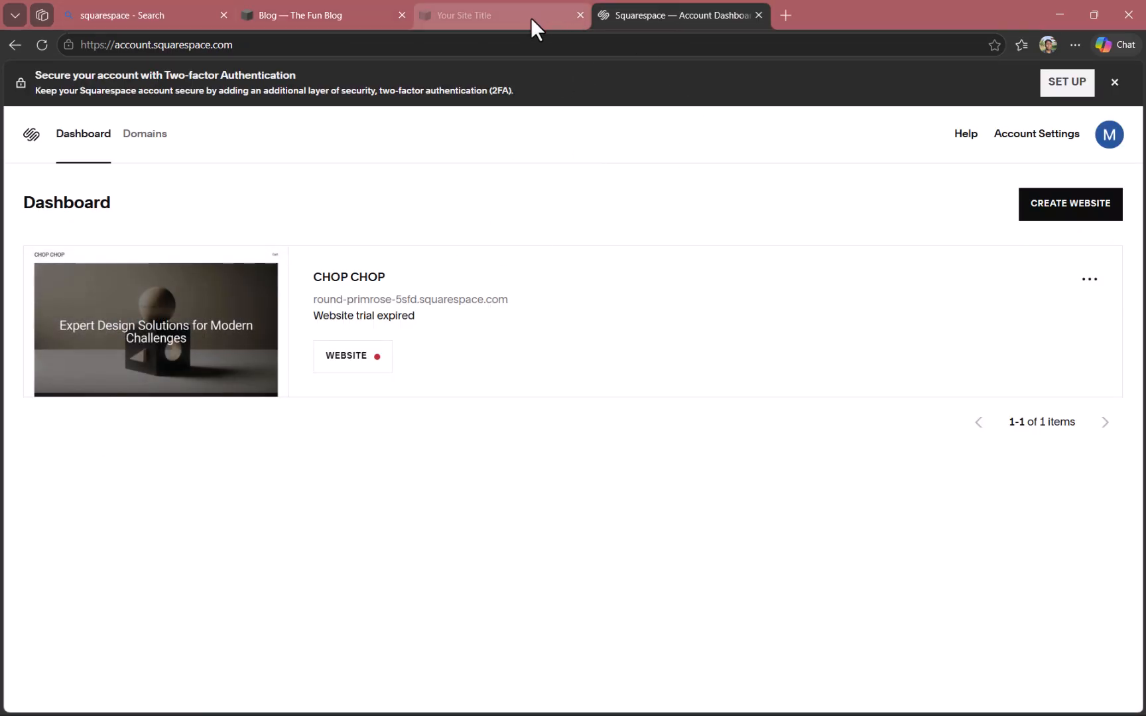
left_click(138, 24)
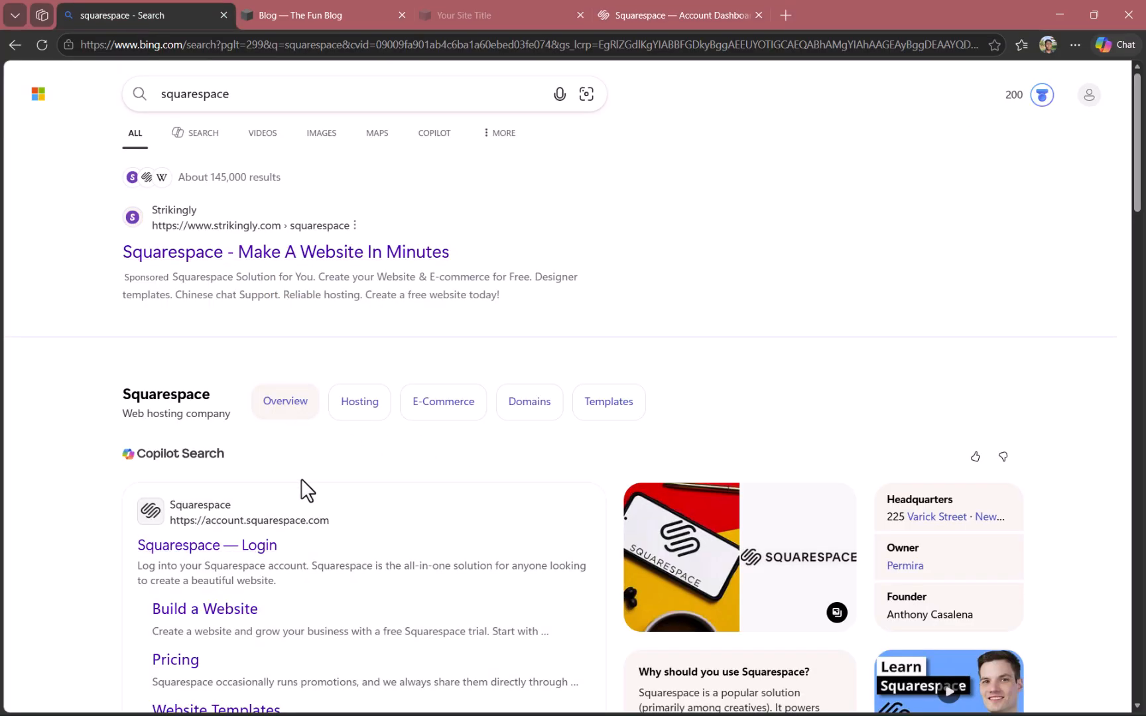
scroll(305, 489, "down", 1)
scroll(281, 578, "up", 1)
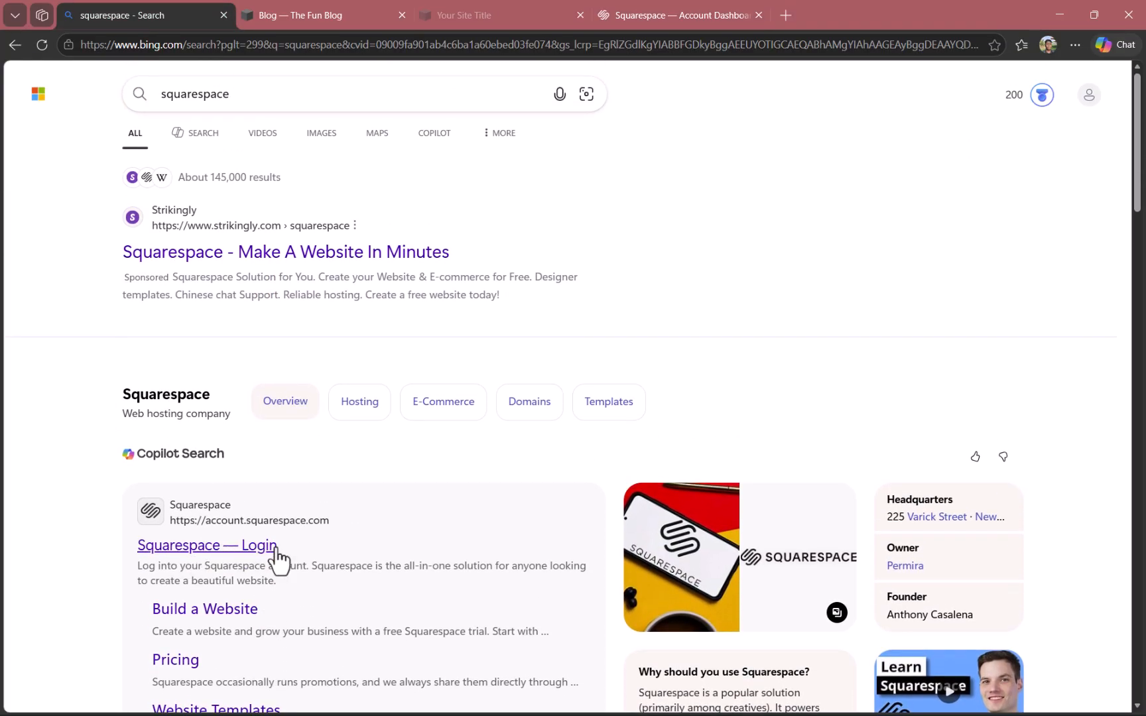
left_click(376, 18)
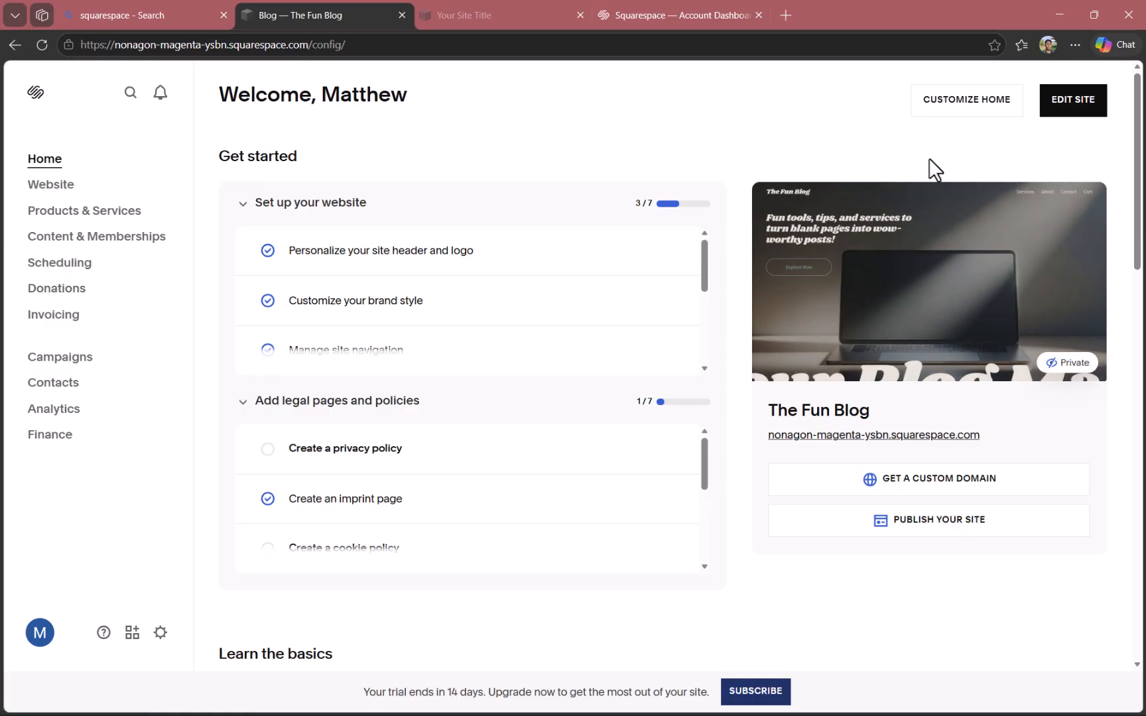
Step: Open the site's pages for editing and delete the Blog page and the New Dropdown from the main navigation
left_click(1074, 106)
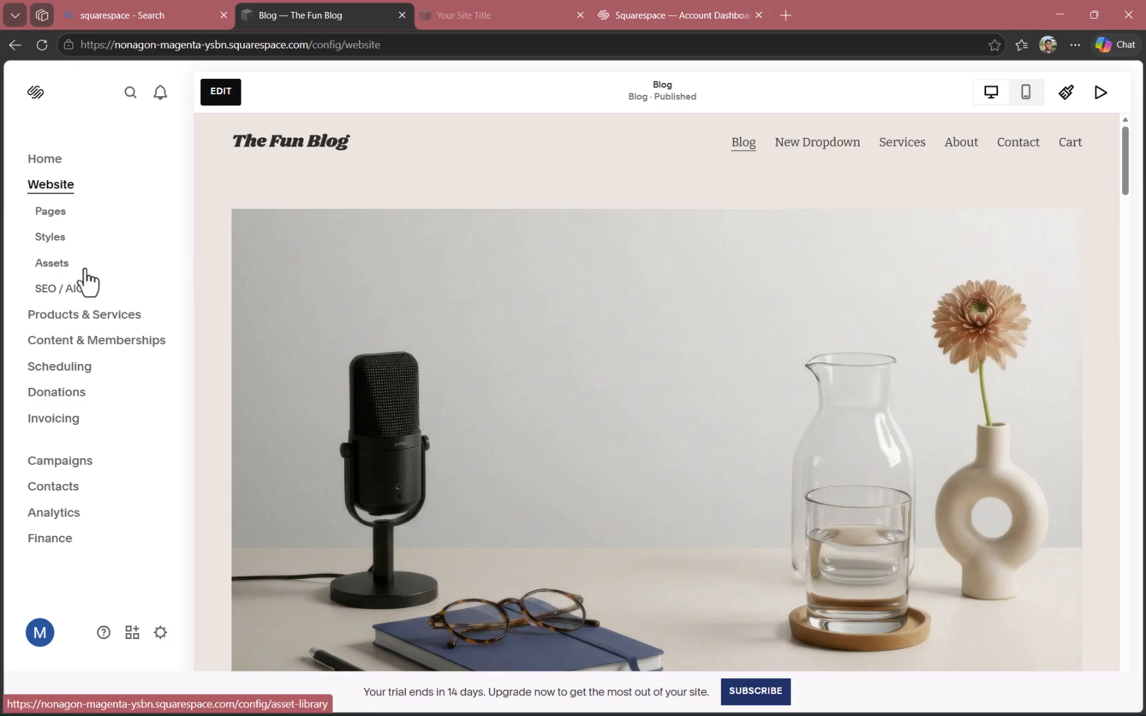
left_click(50, 212)
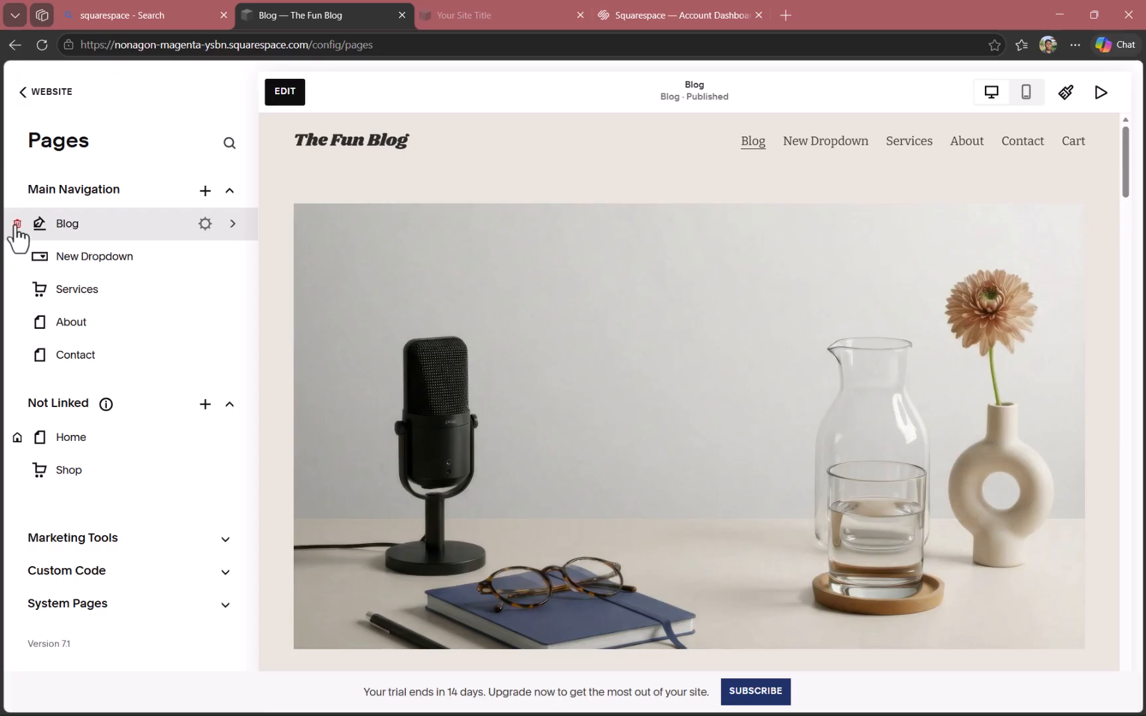
left_click(17, 226)
left_click(675, 438)
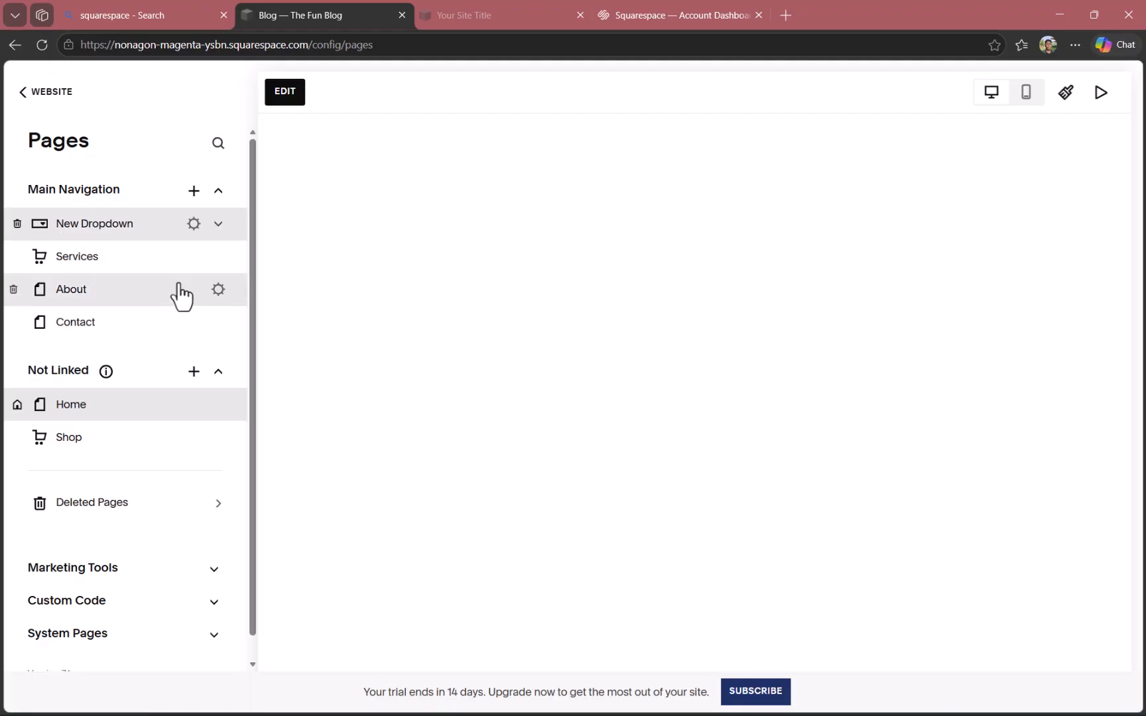
left_click(17, 225)
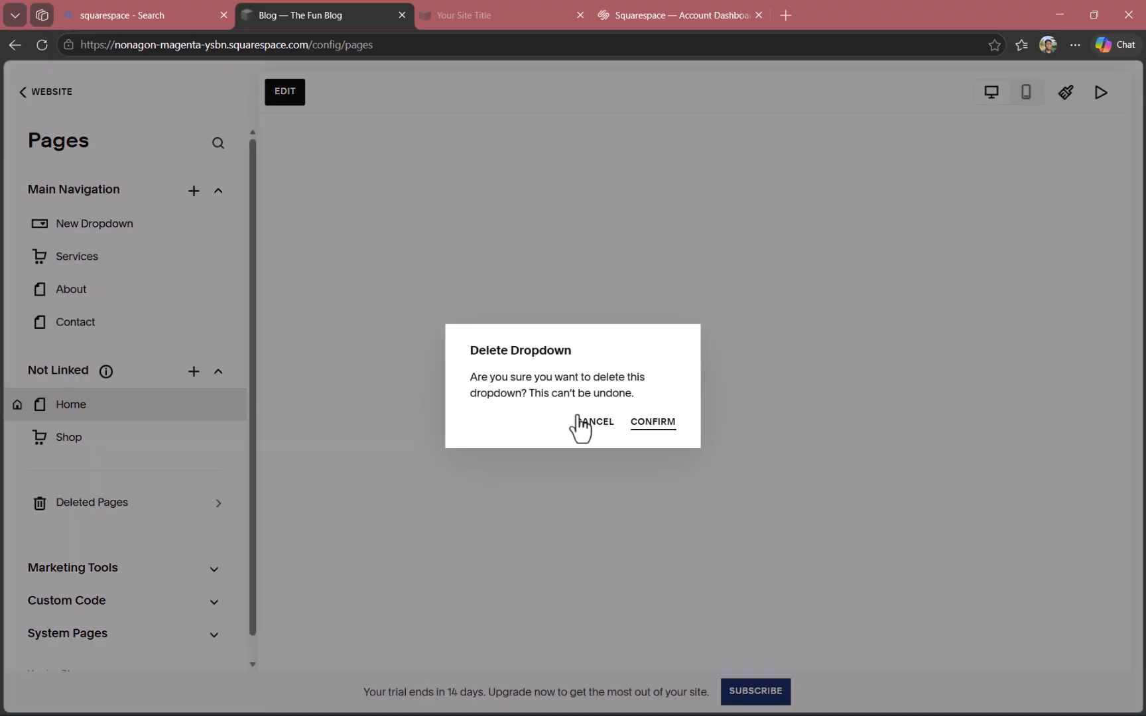
key("Return")
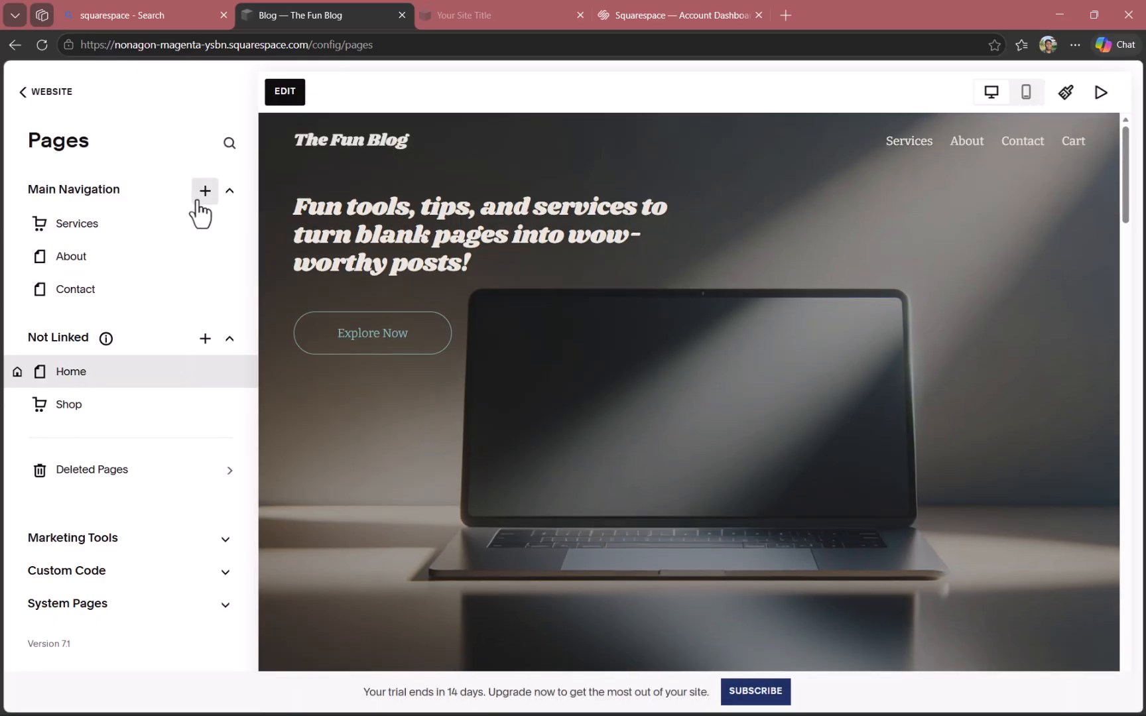
Step: Add a Blog page with the centred three-posts-per-row layout to the main navigation, keeping the name Blog
left_click(199, 199)
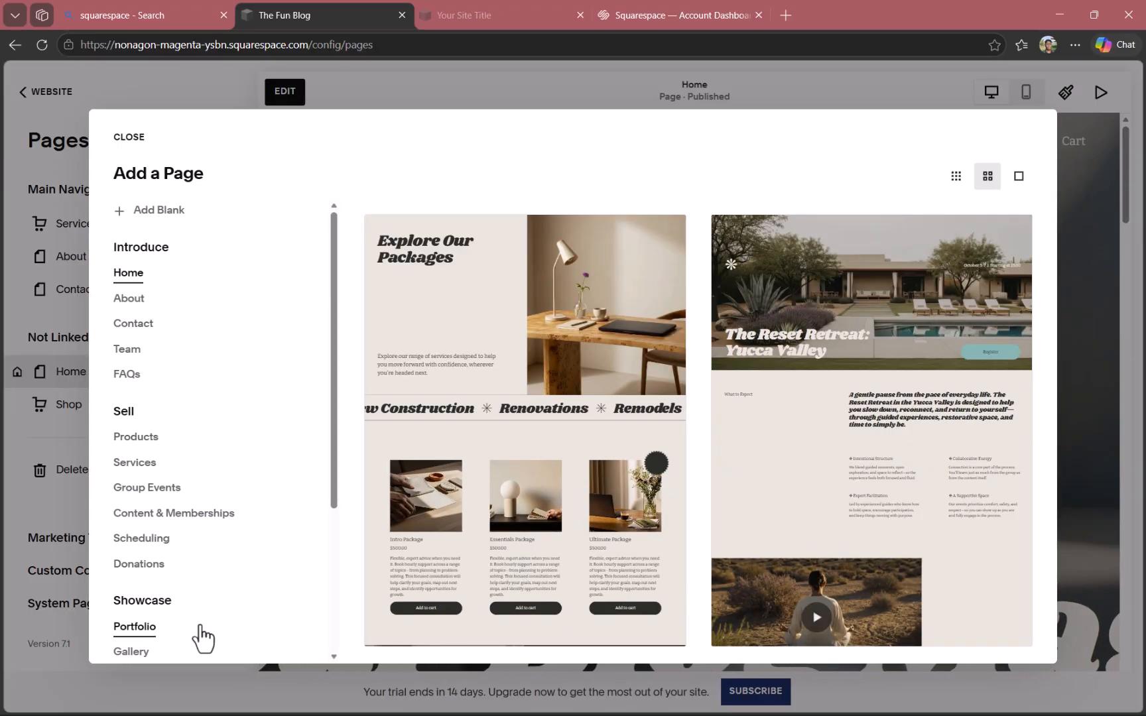
scroll(193, 633, "down", 2)
scroll(173, 621, "up", 2)
scroll(149, 606, "down", 4)
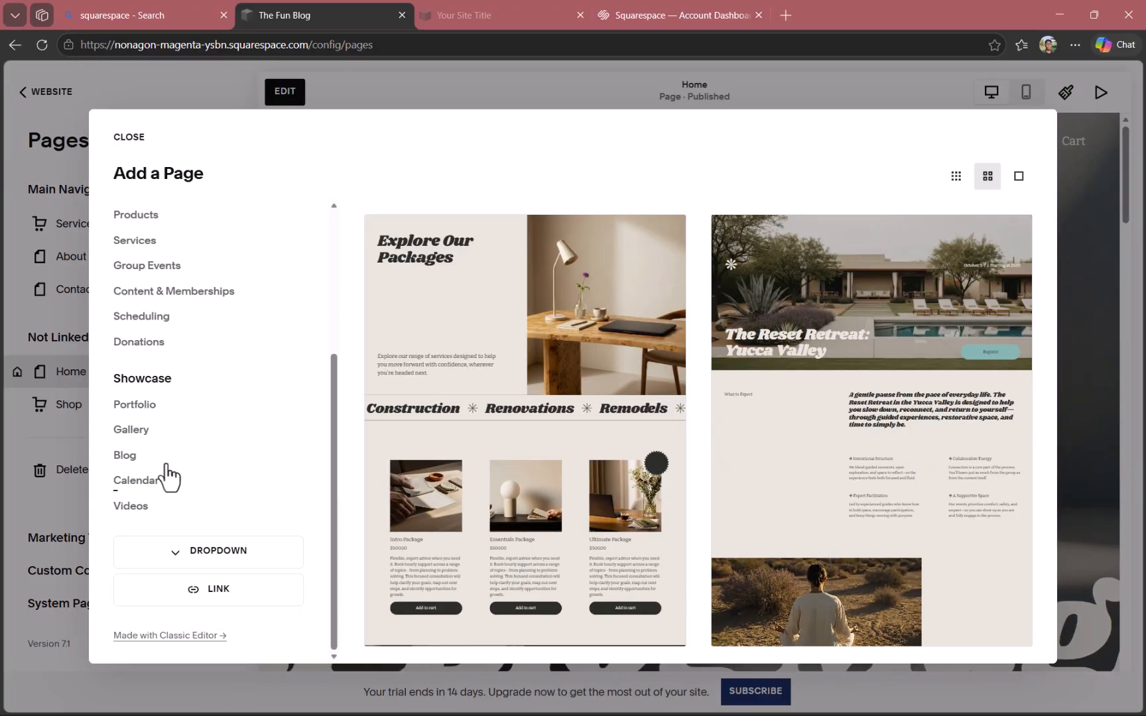
left_click(126, 463)
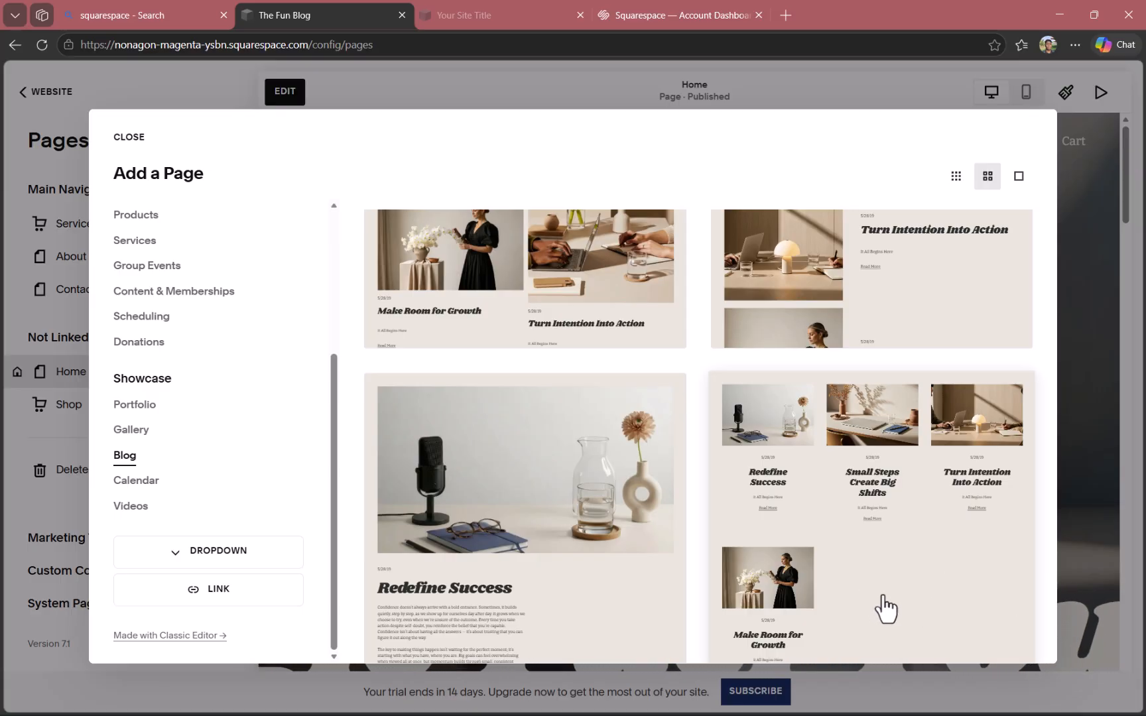
key("Escape")
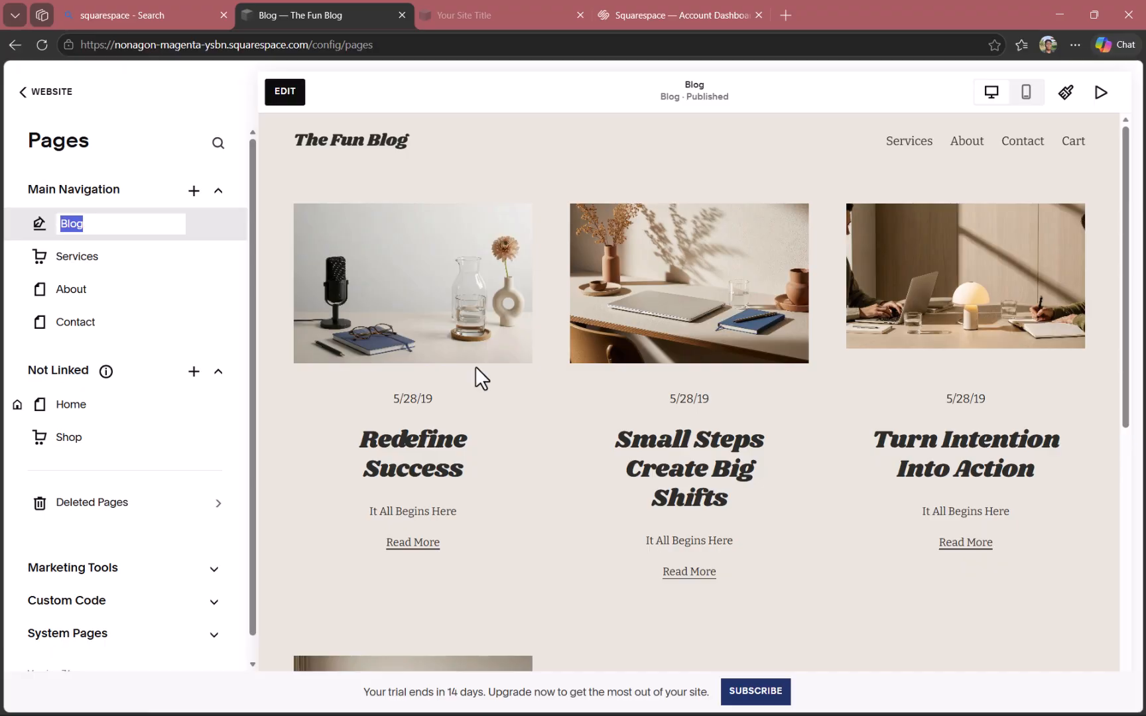
key("Return")
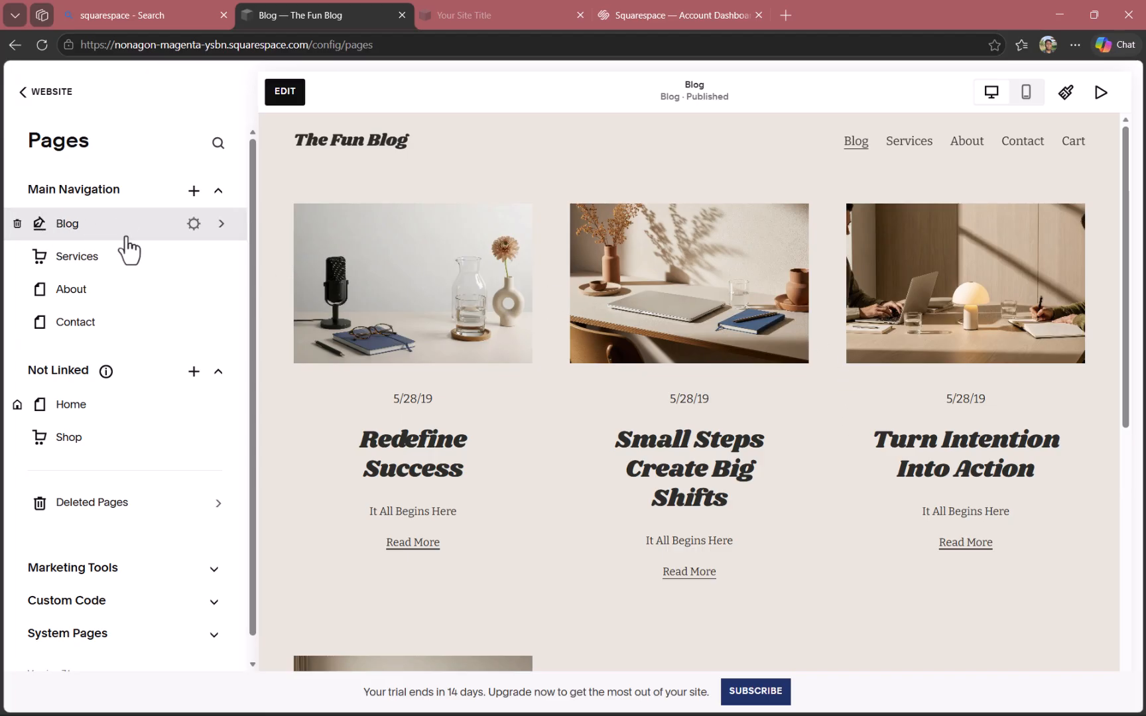
Step: Create a new post in the Blog page and title it "Why the Sun is Red"
left_click(126, 235)
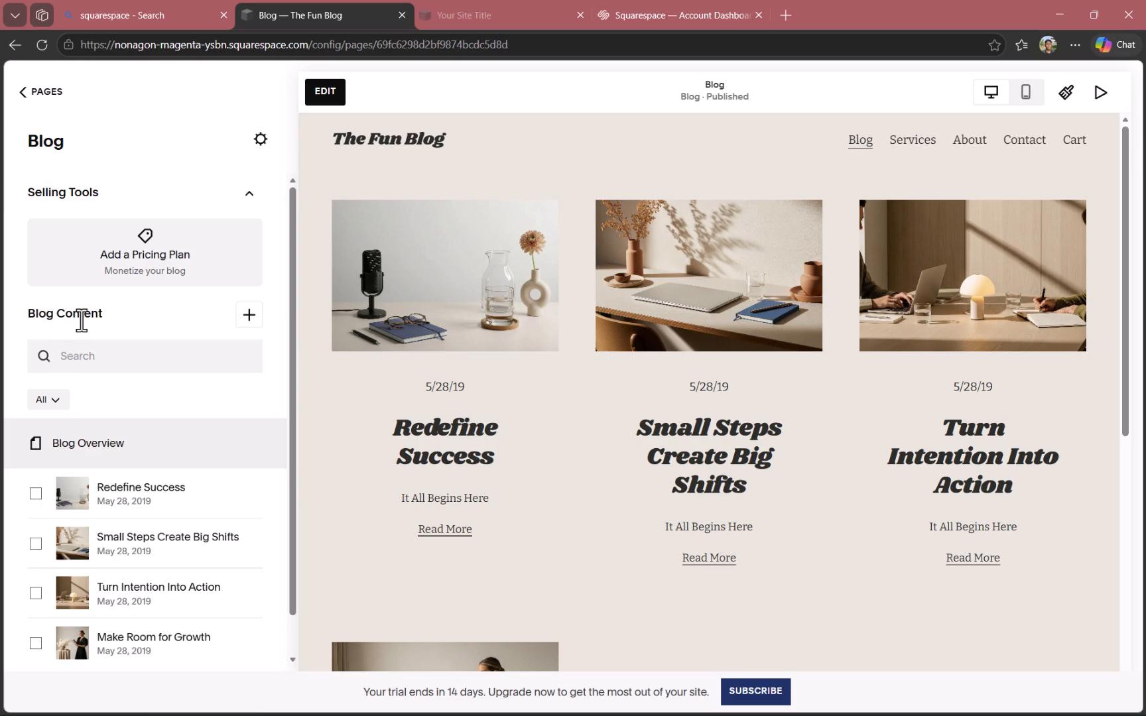
left_click(248, 319)
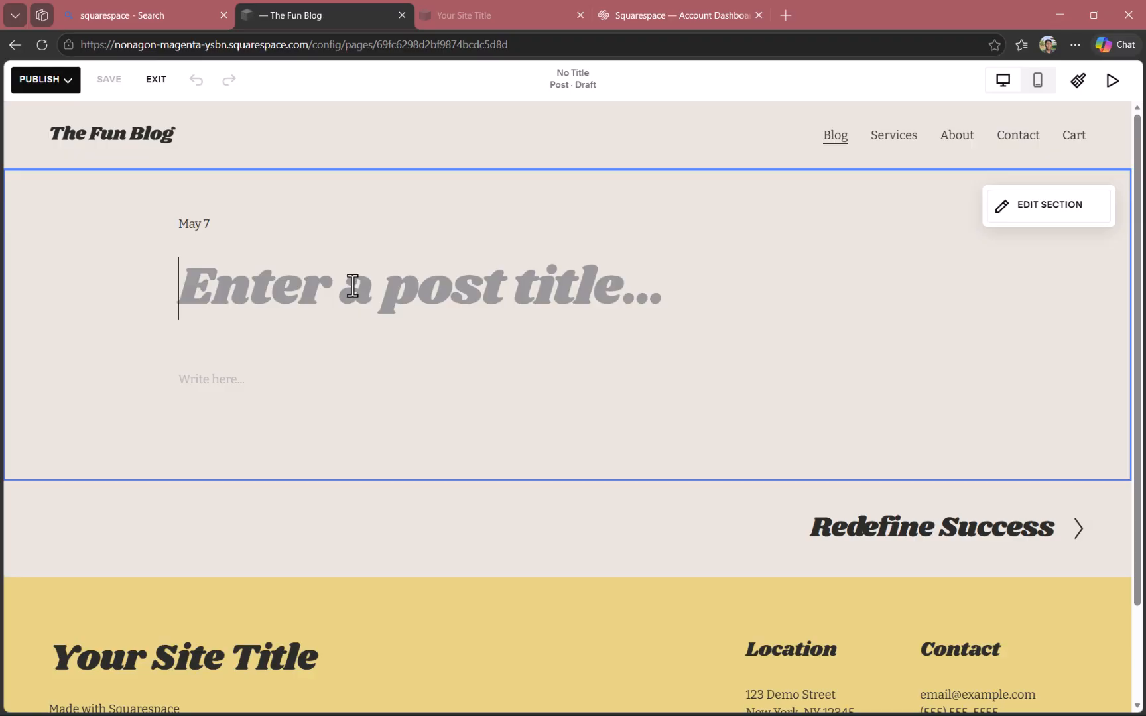
type("Why the Sun is Red")
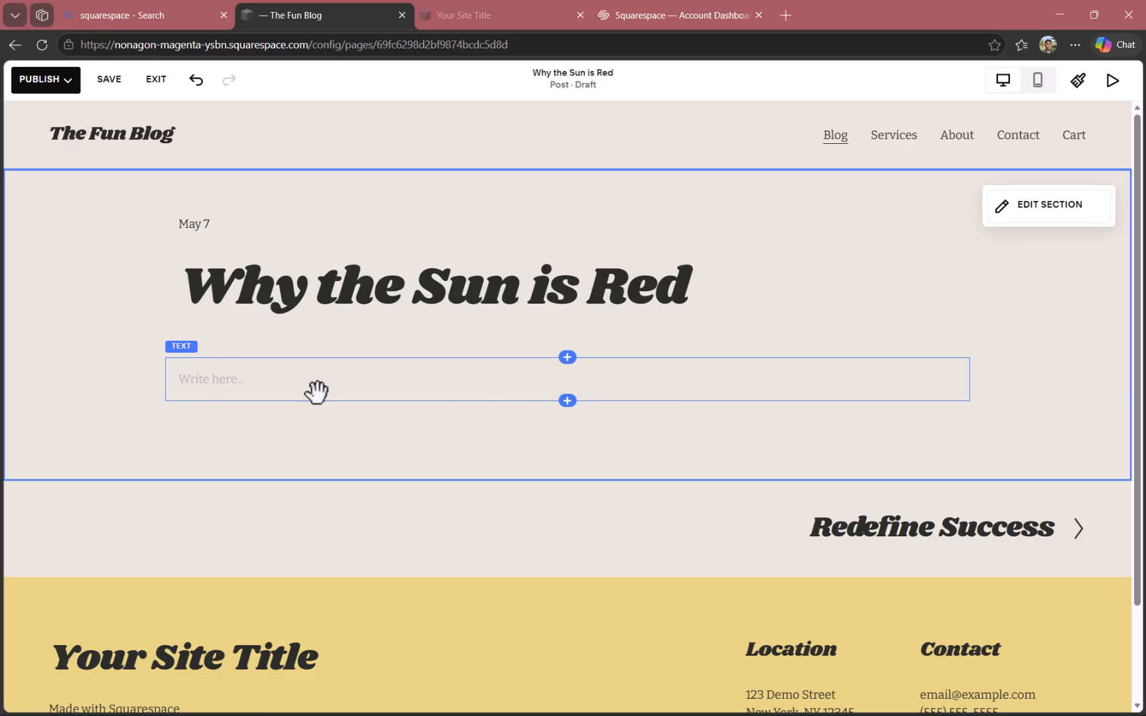
Step: Browse the content blocks that can be added to the post and place the cursor in the body text
left_click(568, 357)
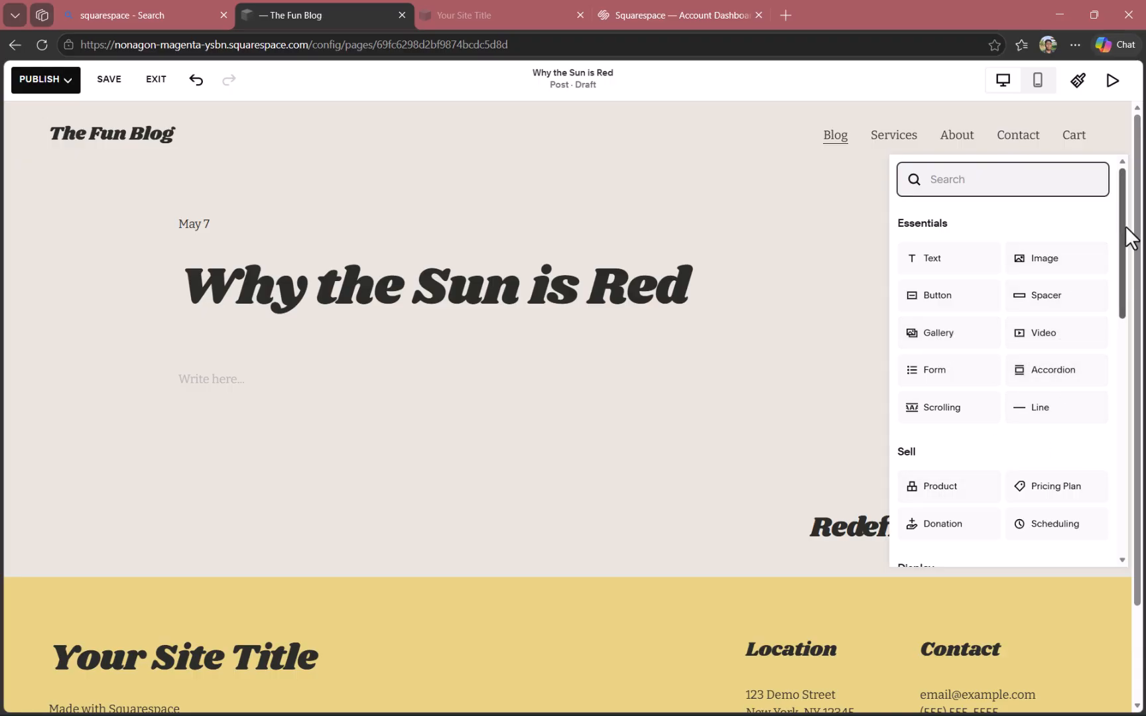
left_click_drag(1127, 235, 1141, 289)
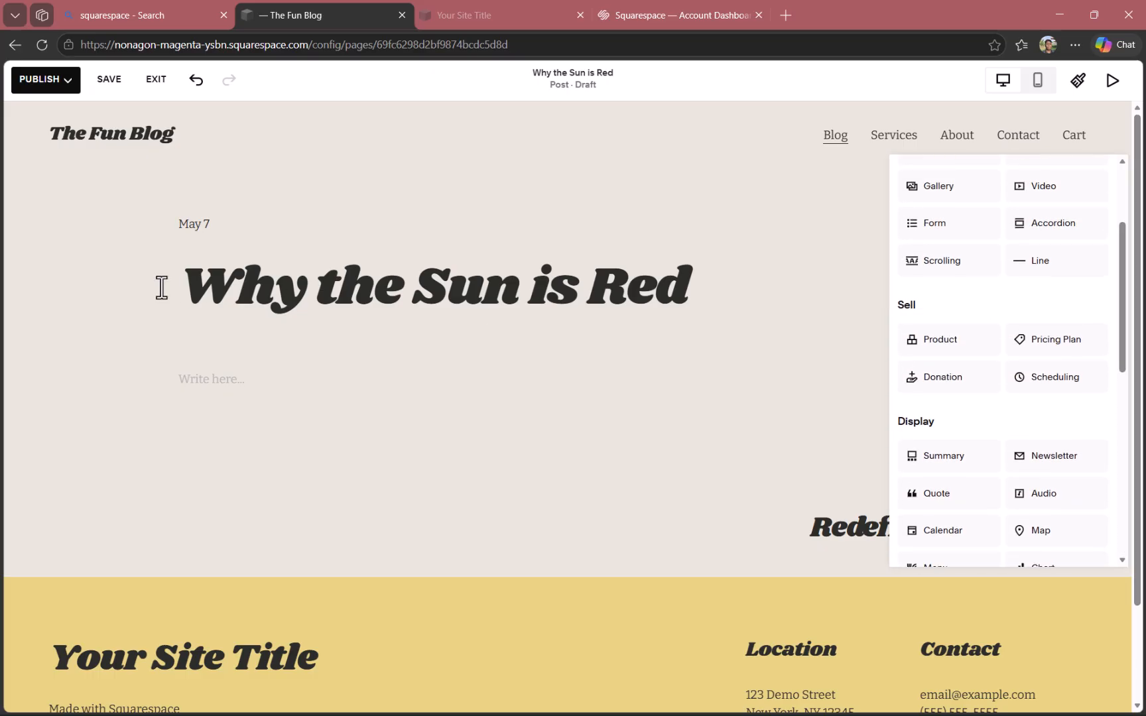
left_click(189, 378)
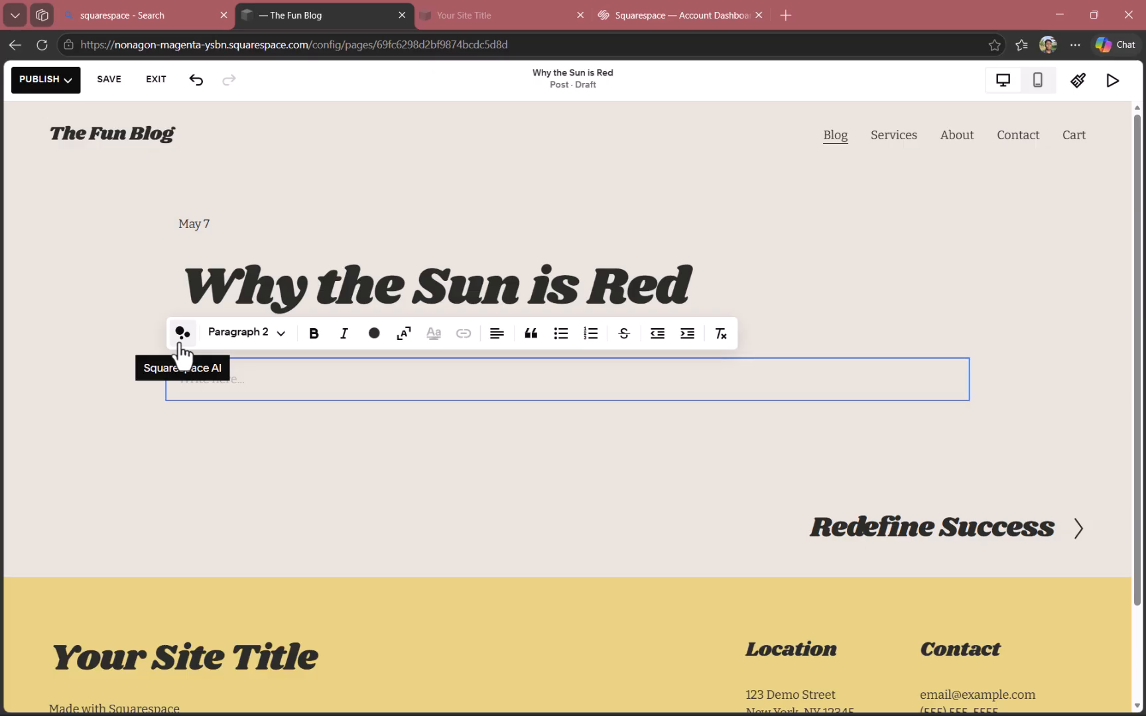
Step: Try the Heading 1 style on the empty body text and return it to Paragraph 2
left_click(237, 337)
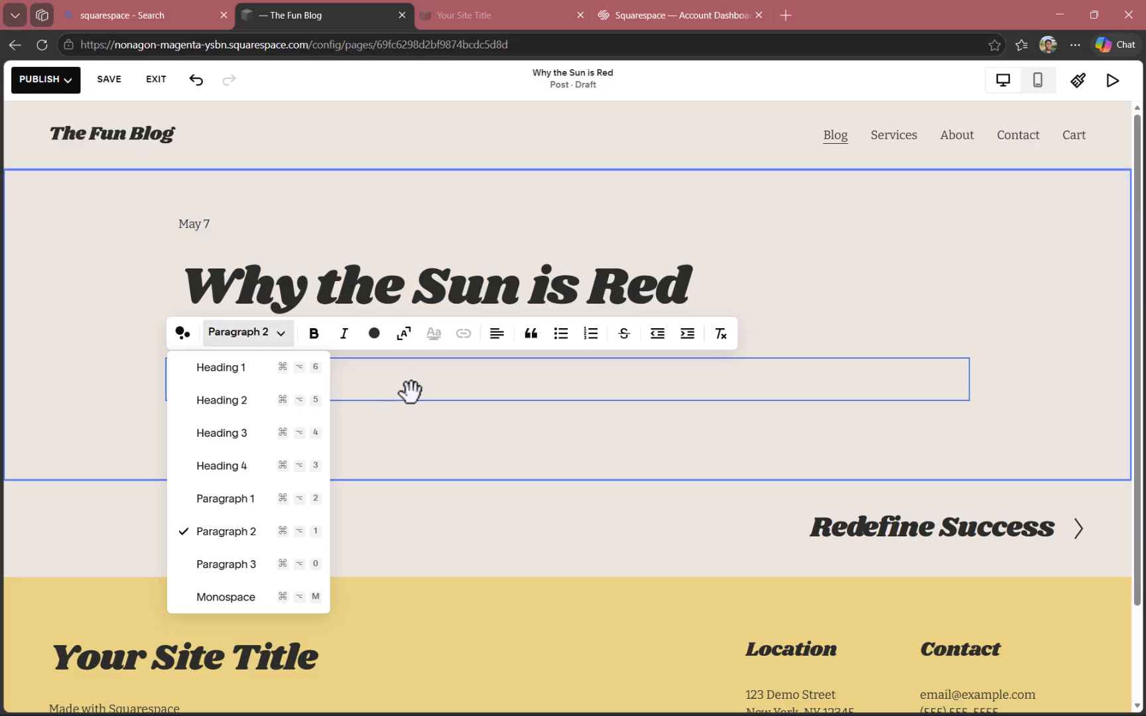
left_click(297, 364)
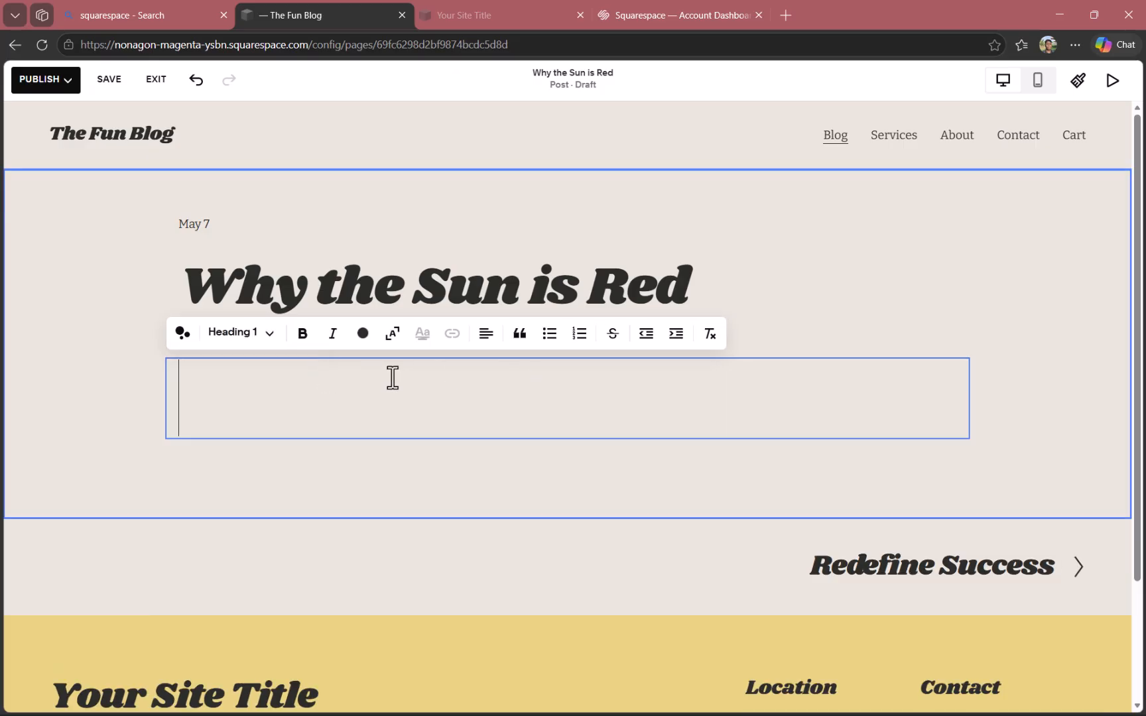
left_click(239, 340)
left_click(244, 340)
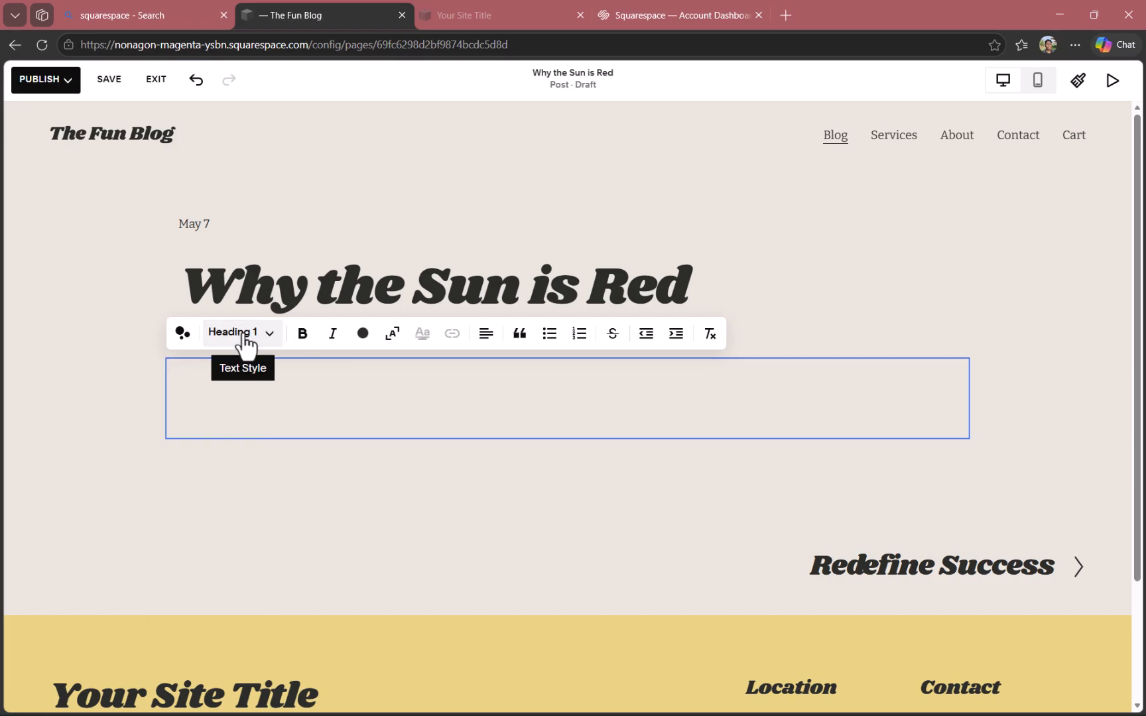
left_click(244, 339)
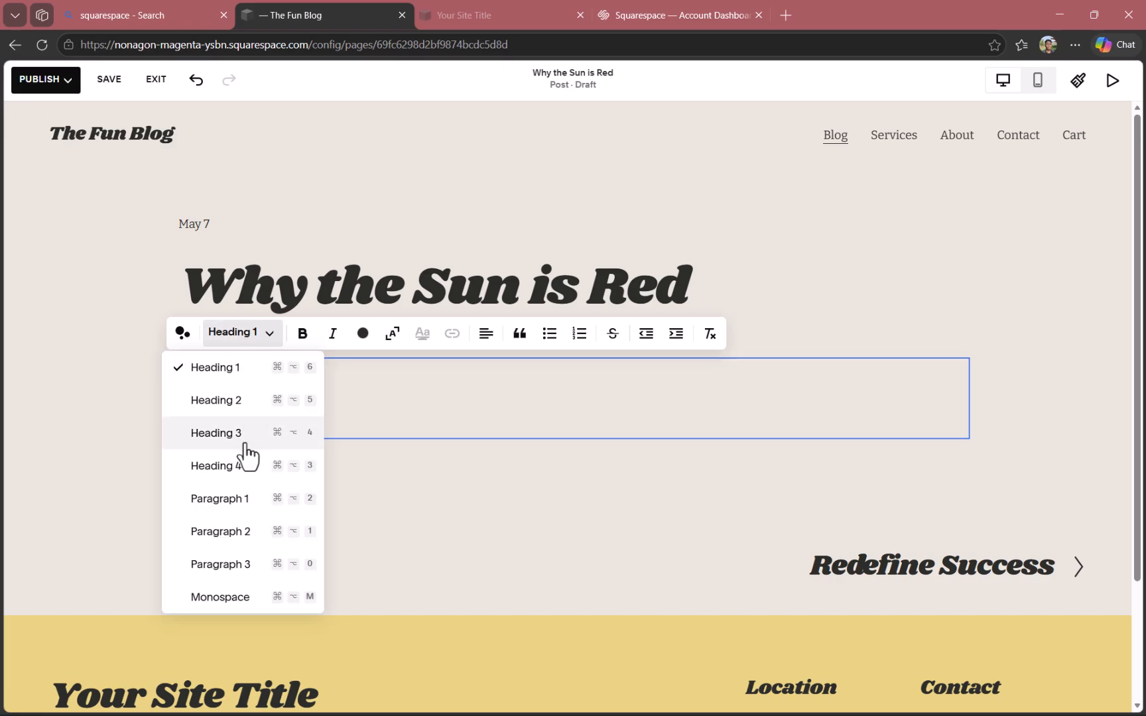
left_click(225, 539)
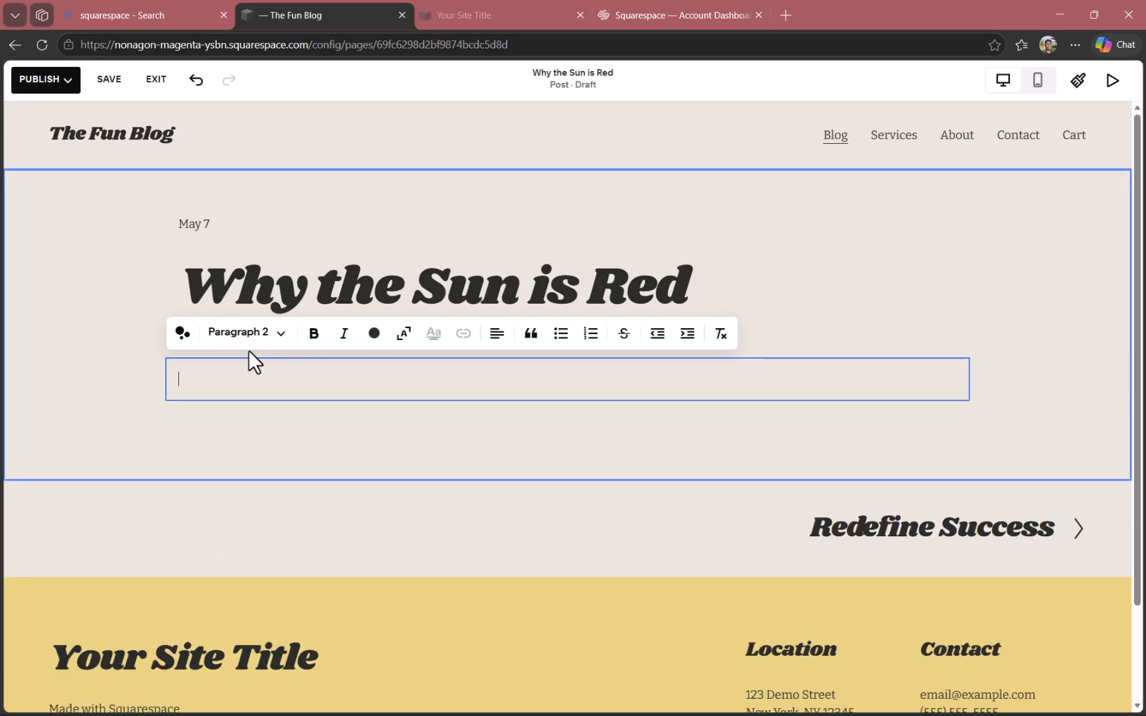
Step: Open Squarespace AI for the body text and view its Brand Identity settings
left_click(183, 333)
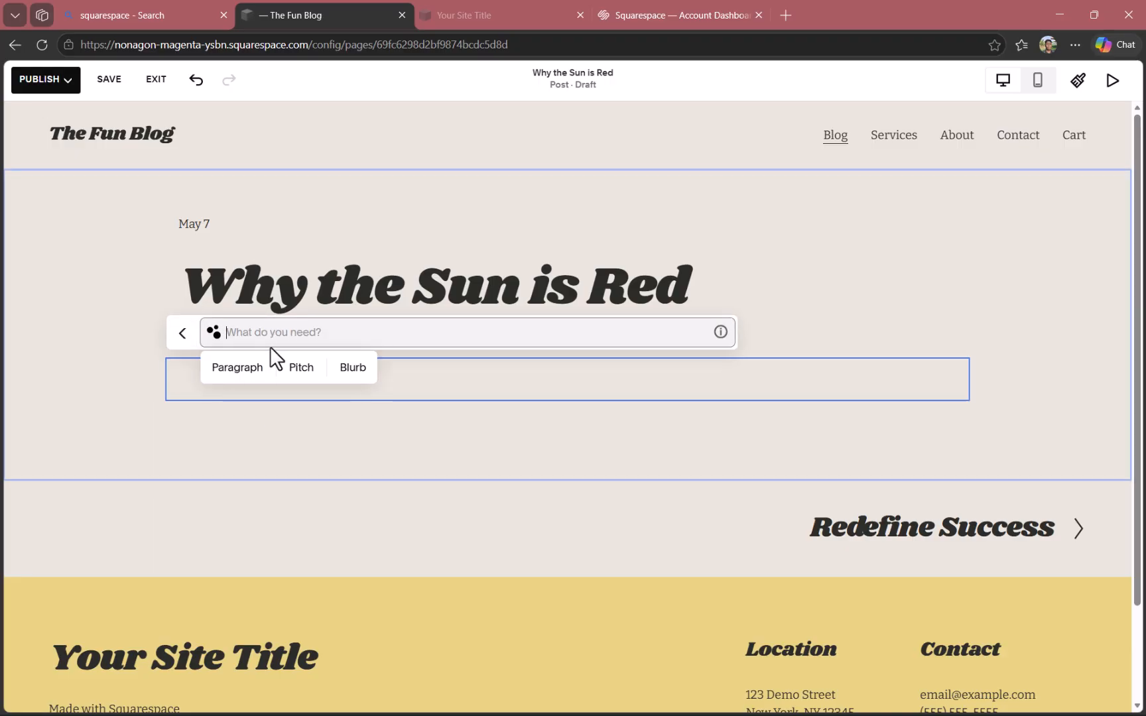
left_click(719, 333)
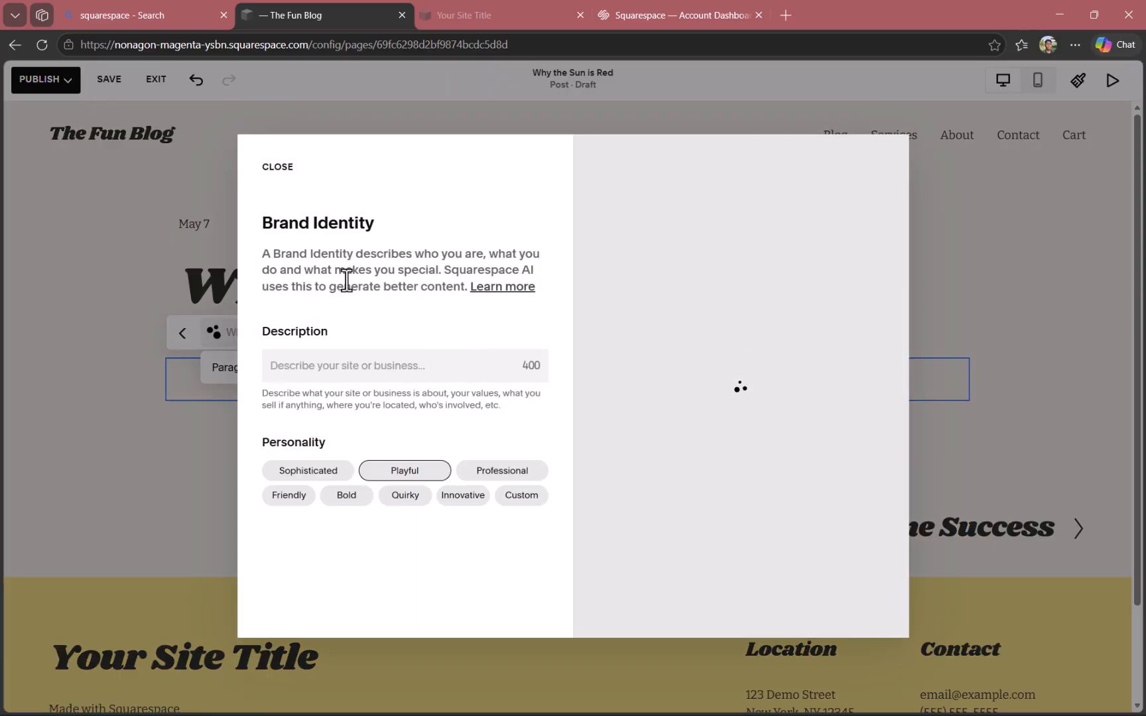
key("Escape")
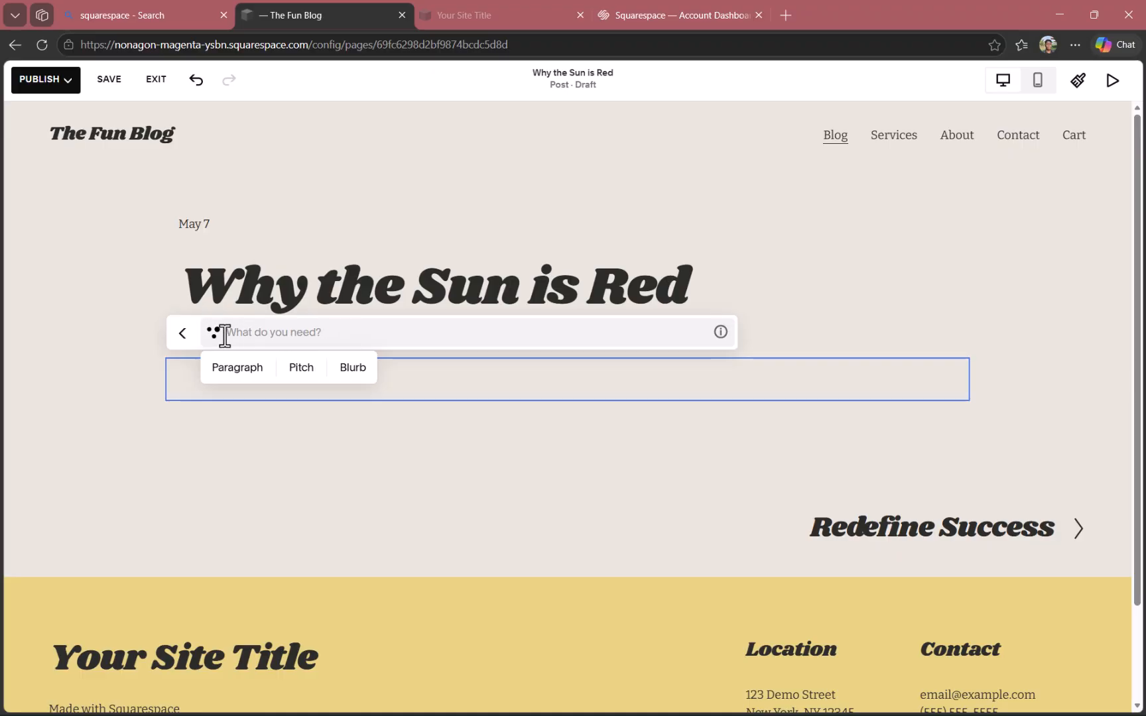
Step: Generate body text with Squarespace AI from the prompt "Draft Me A Paragraph on why the sun appears yellow but is actually white, fact check and elongate."
left_click(321, 334)
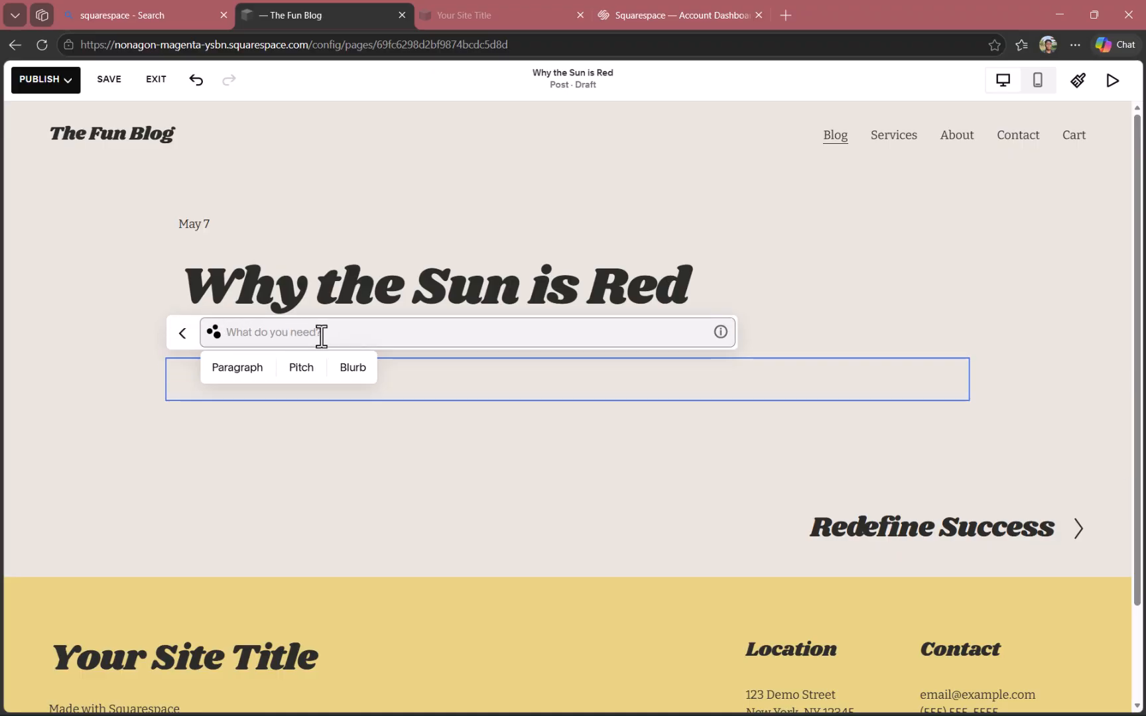
type("Draft Me A")
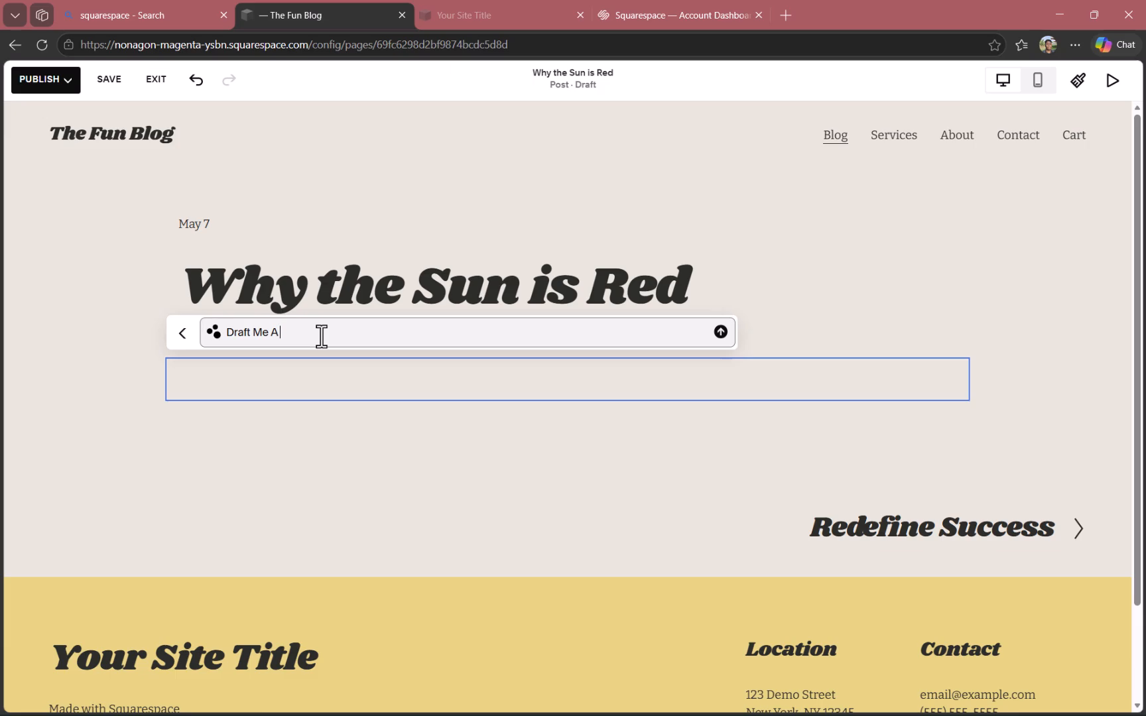
type("Paragraph on why the sun appears yellow but is actually white, fact check and elongate.")
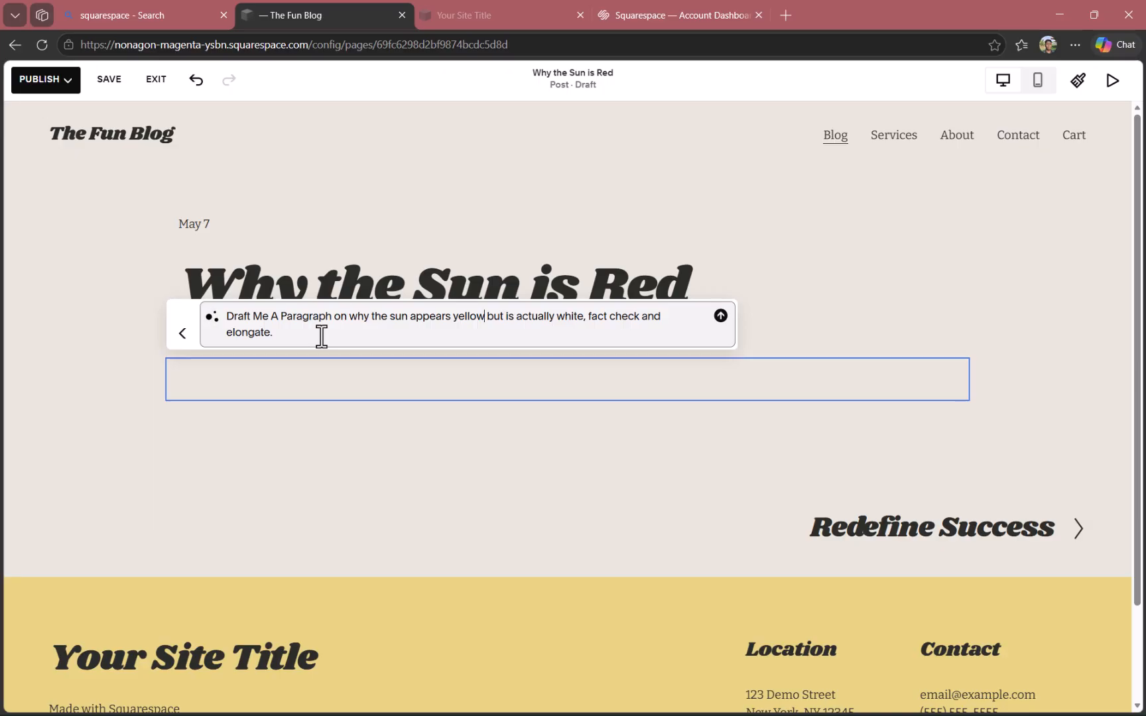
key("Return")
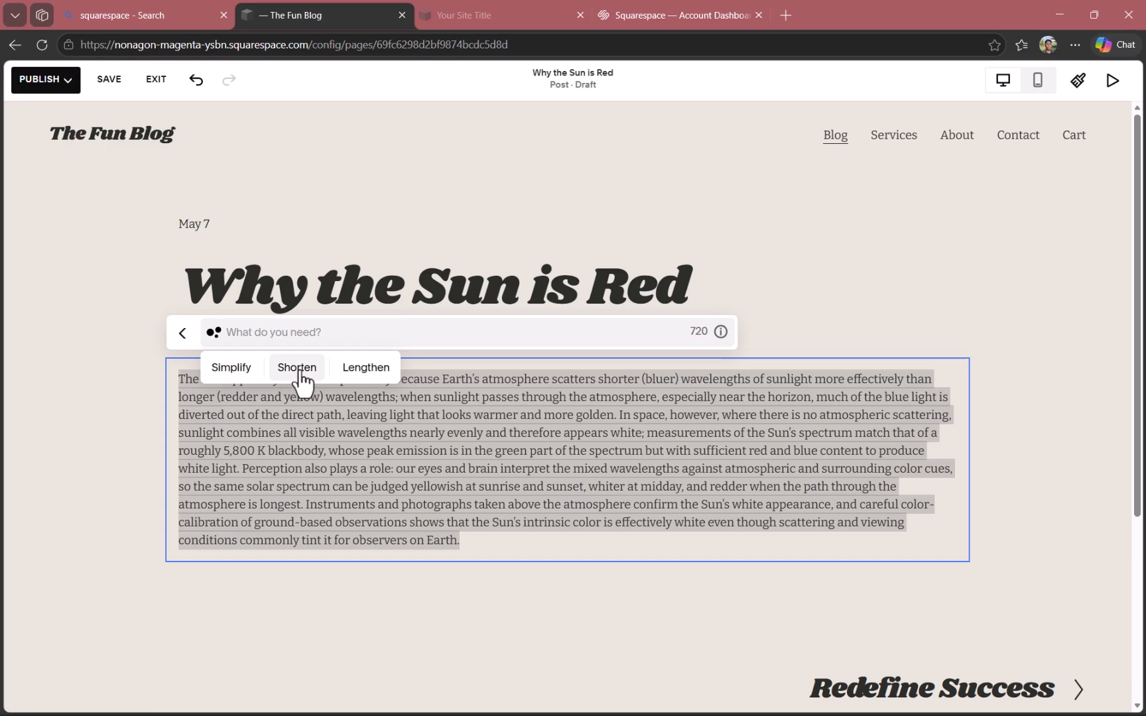
Step: Simplify the generated body paragraph with Squarespace AI and lengthen the simplified version
left_click(230, 382)
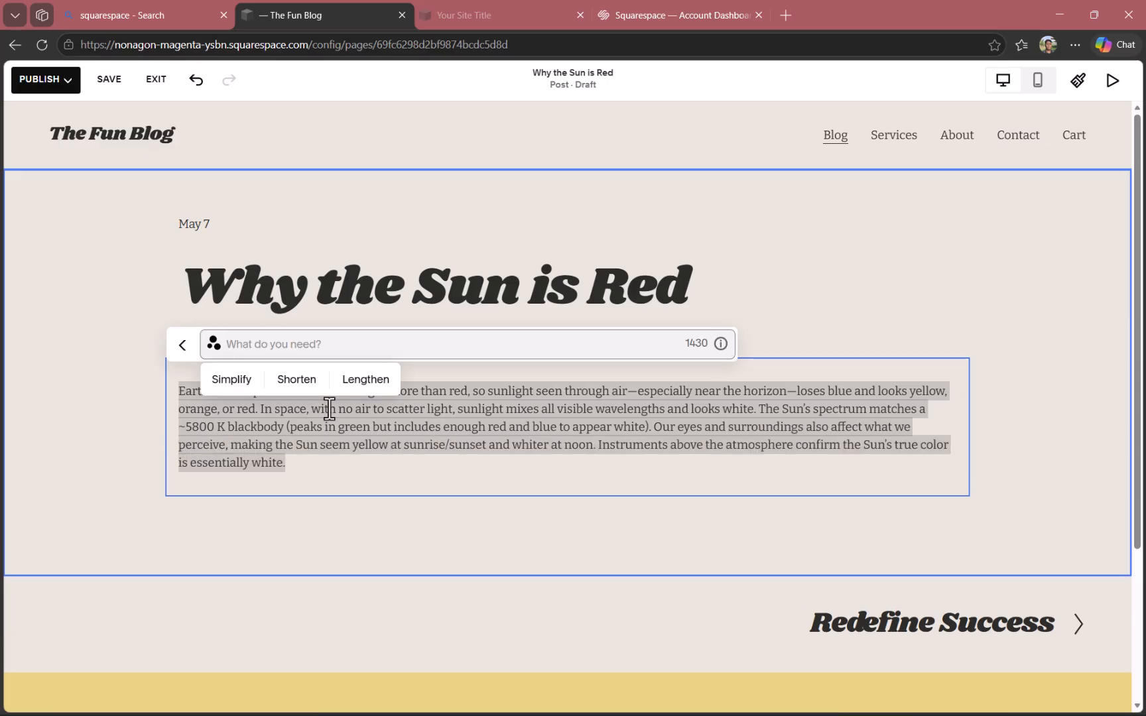
left_click(365, 381)
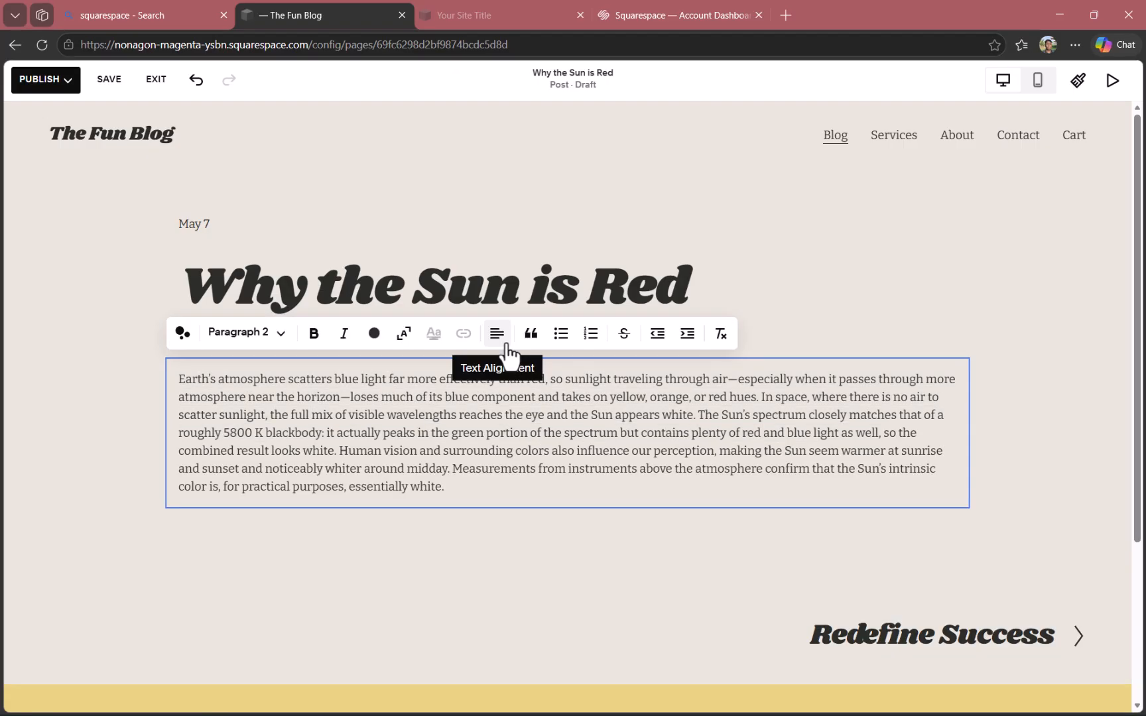
Step: Make the whole body paragraph bold and set its text to the custom blue #0C37F1
key("ctrl+a")
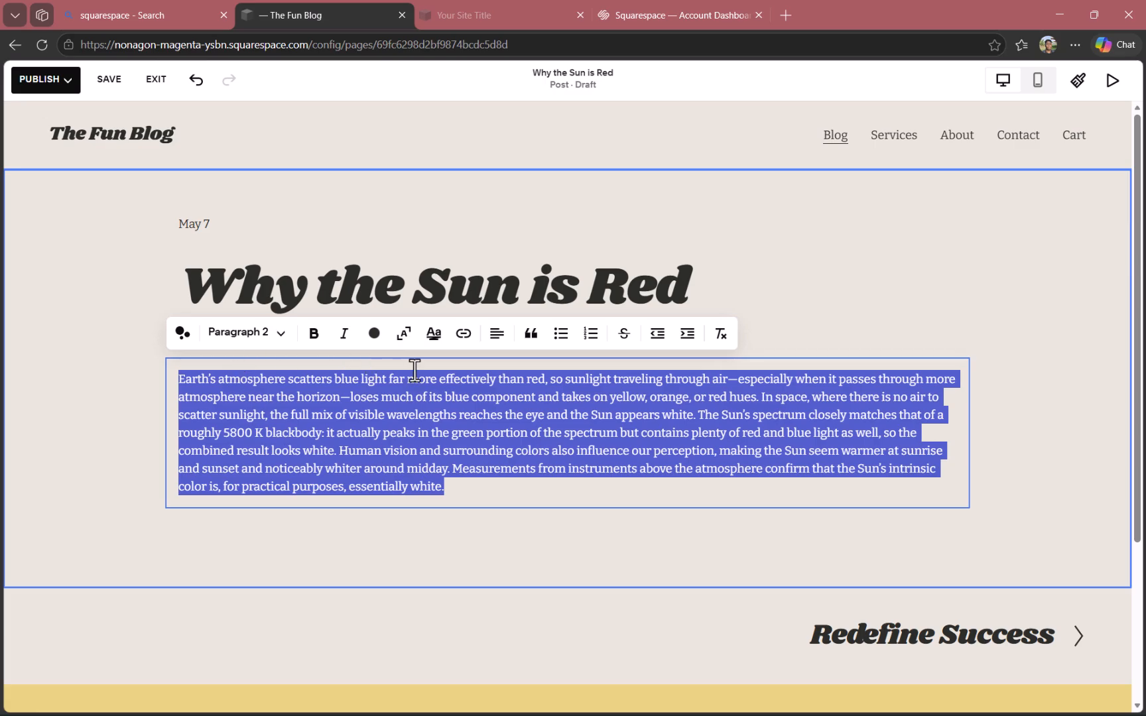
left_click(313, 351)
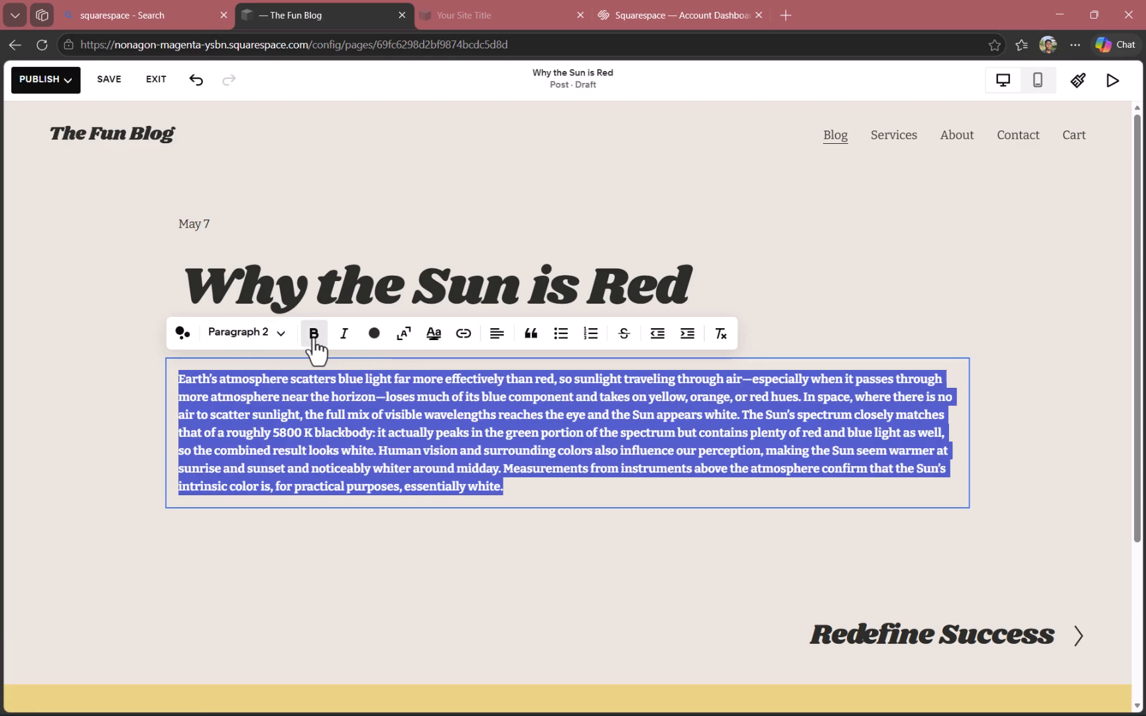
left_click(374, 335)
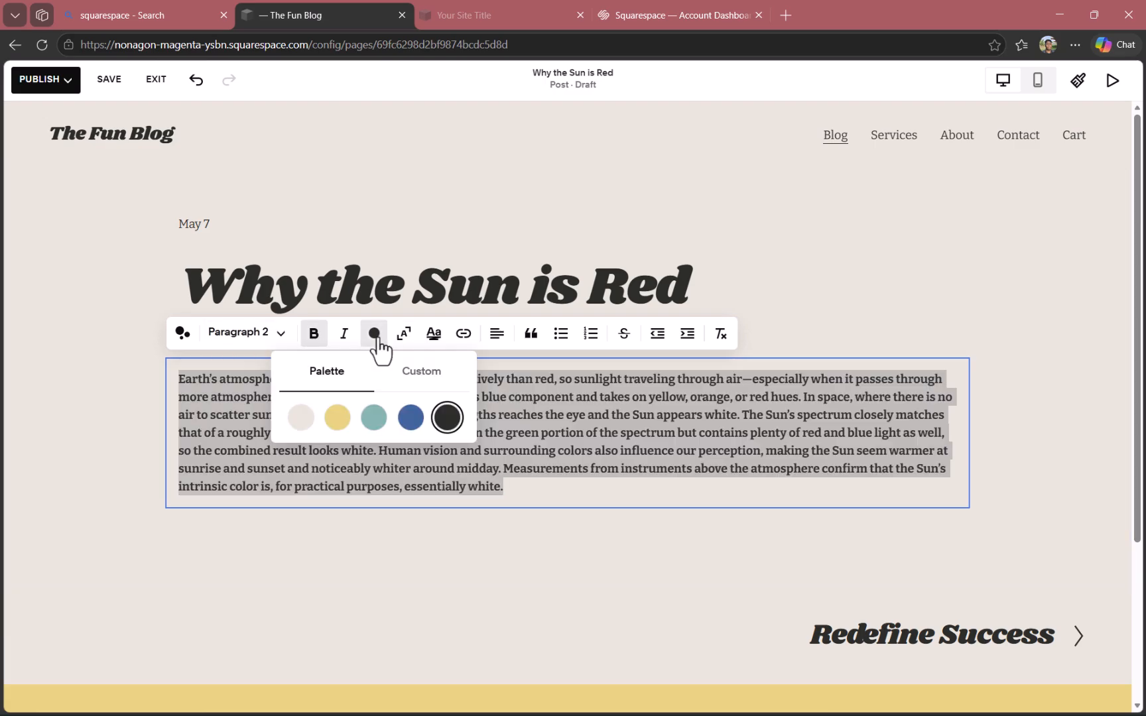
left_click(421, 371)
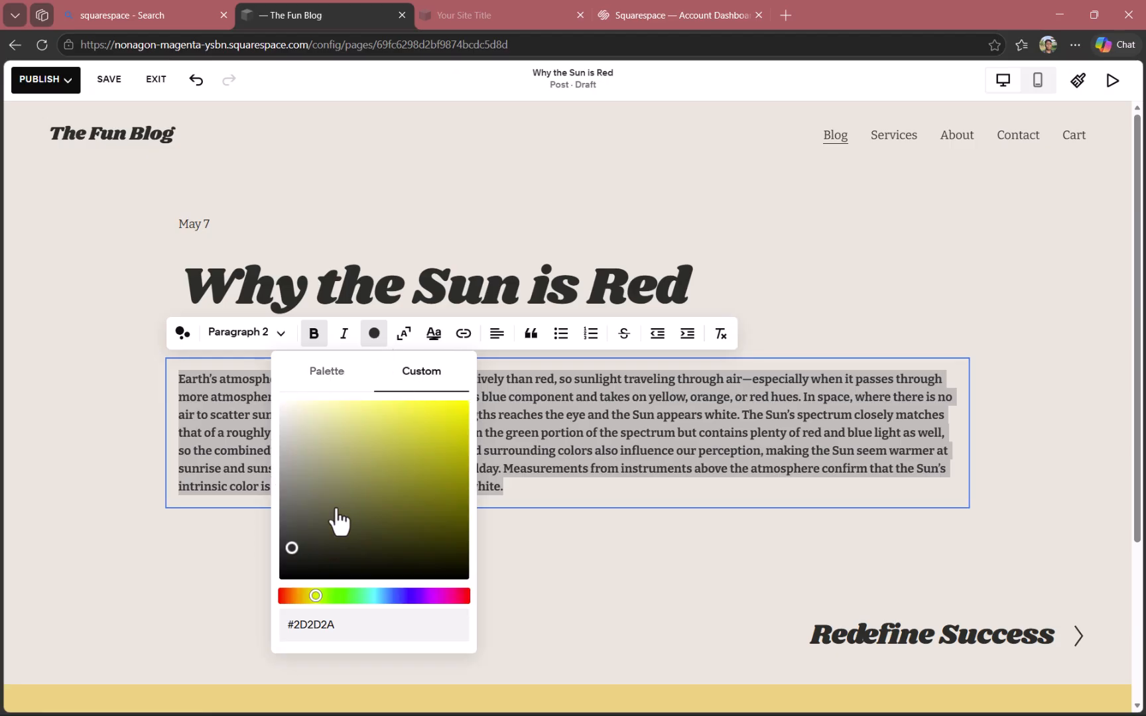
left_click(281, 596)
left_click(459, 411)
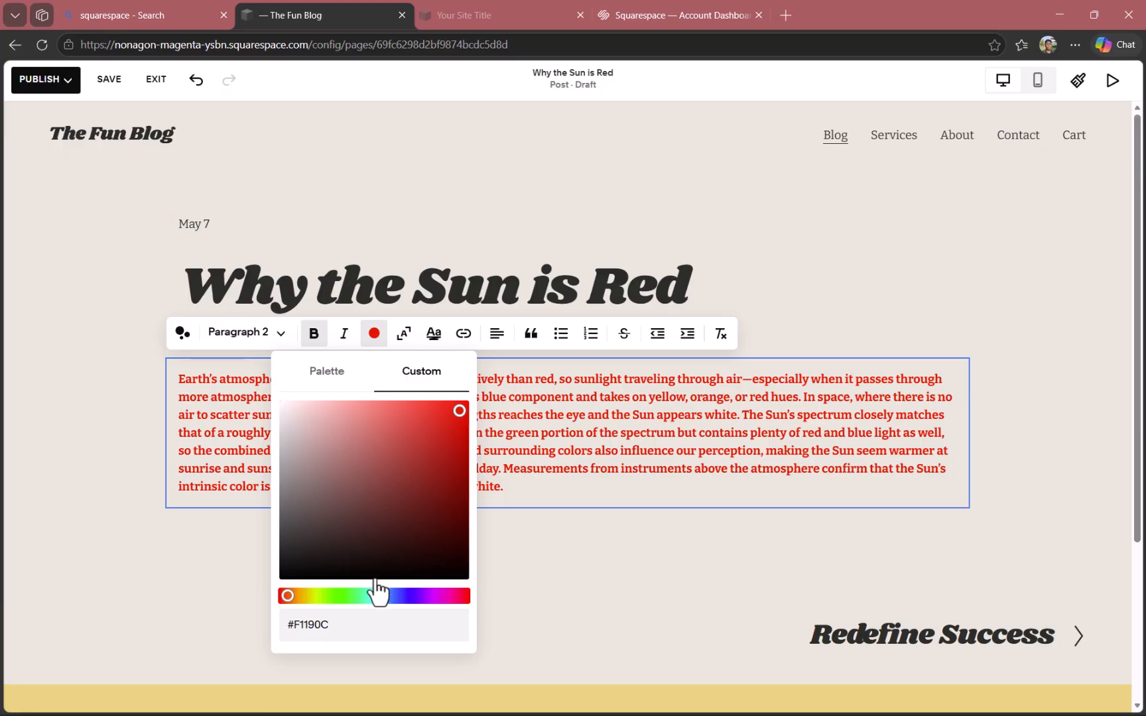
left_click_drag(309, 597, 316, 597)
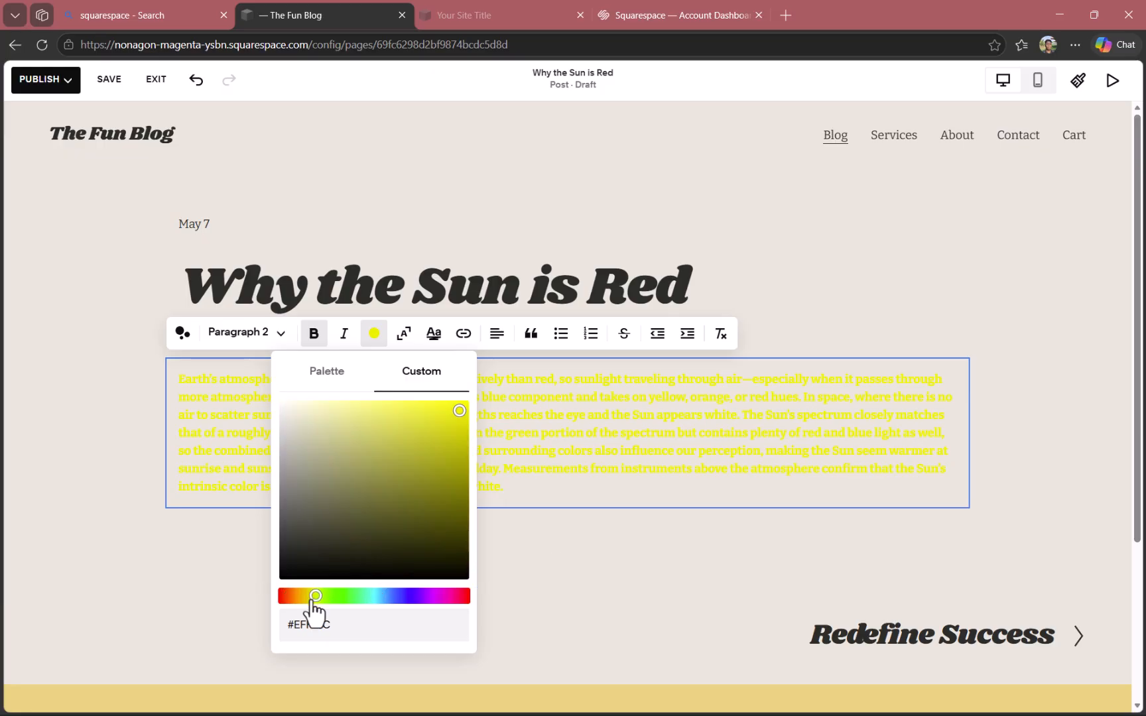
left_click(398, 596)
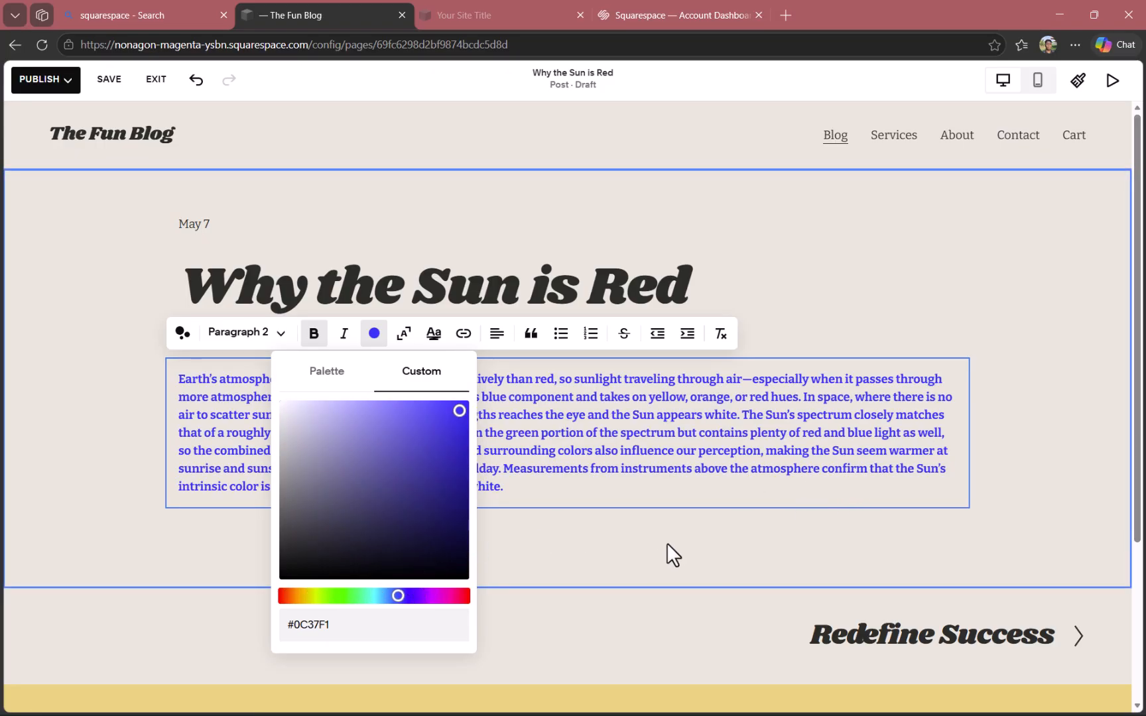
left_click(535, 549)
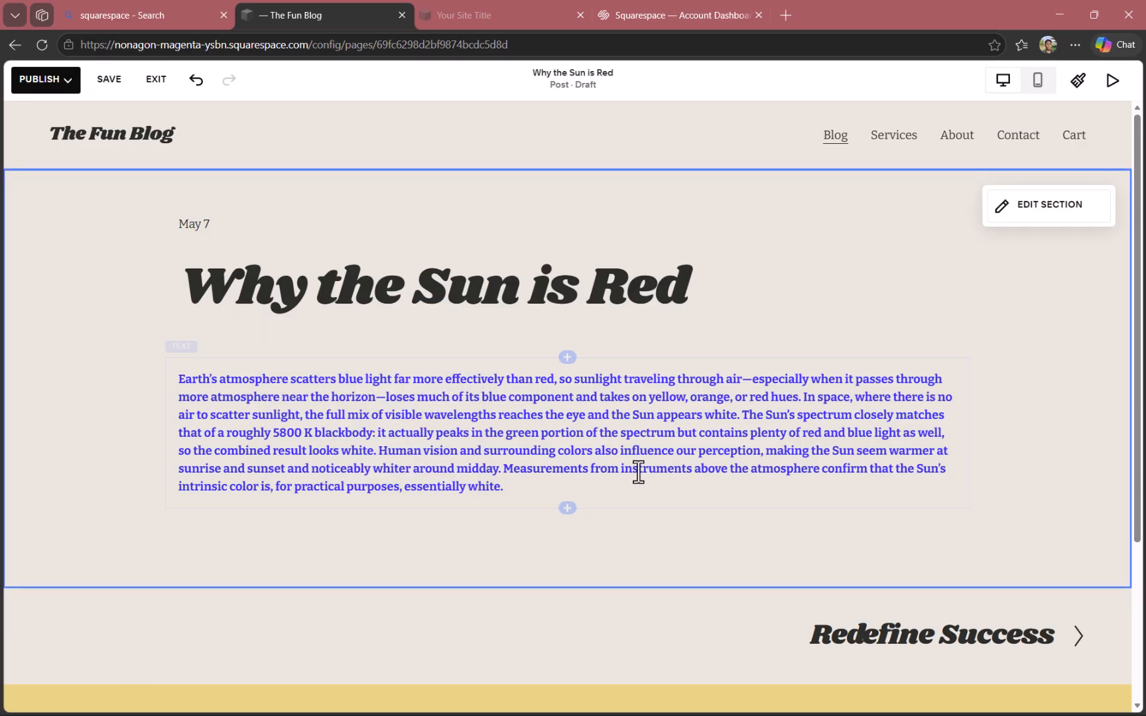
Step: Center the post section's text alignment and reduce its header spacing to 29px
left_click(1045, 221)
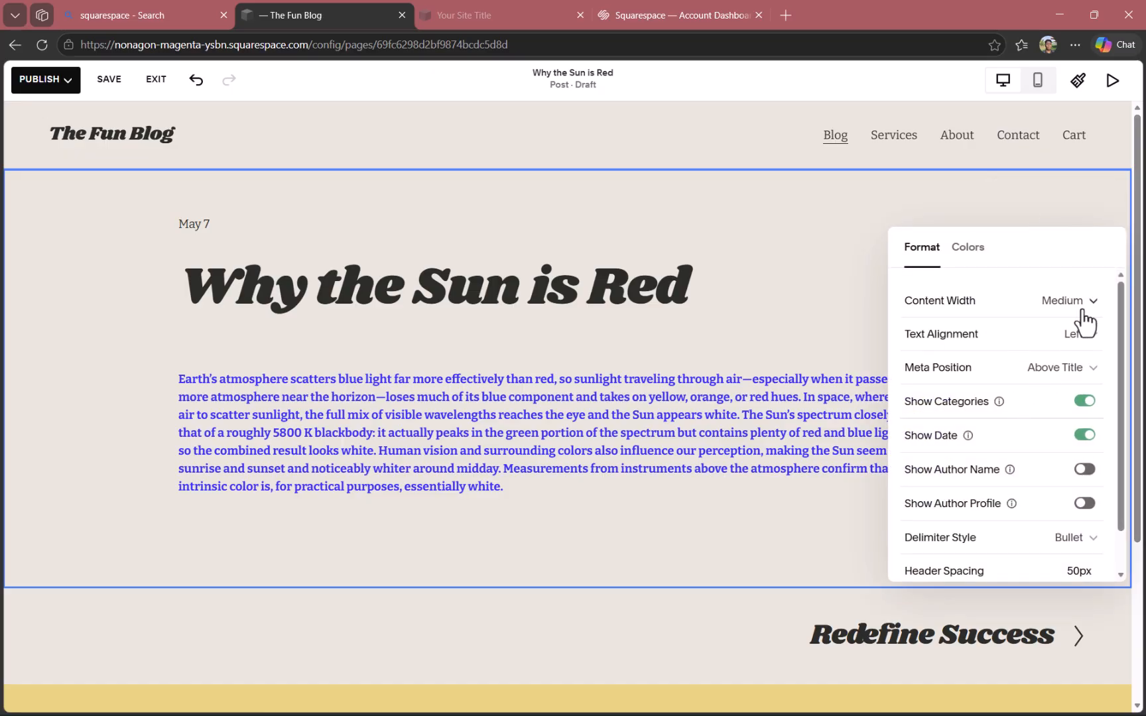
left_click(994, 337)
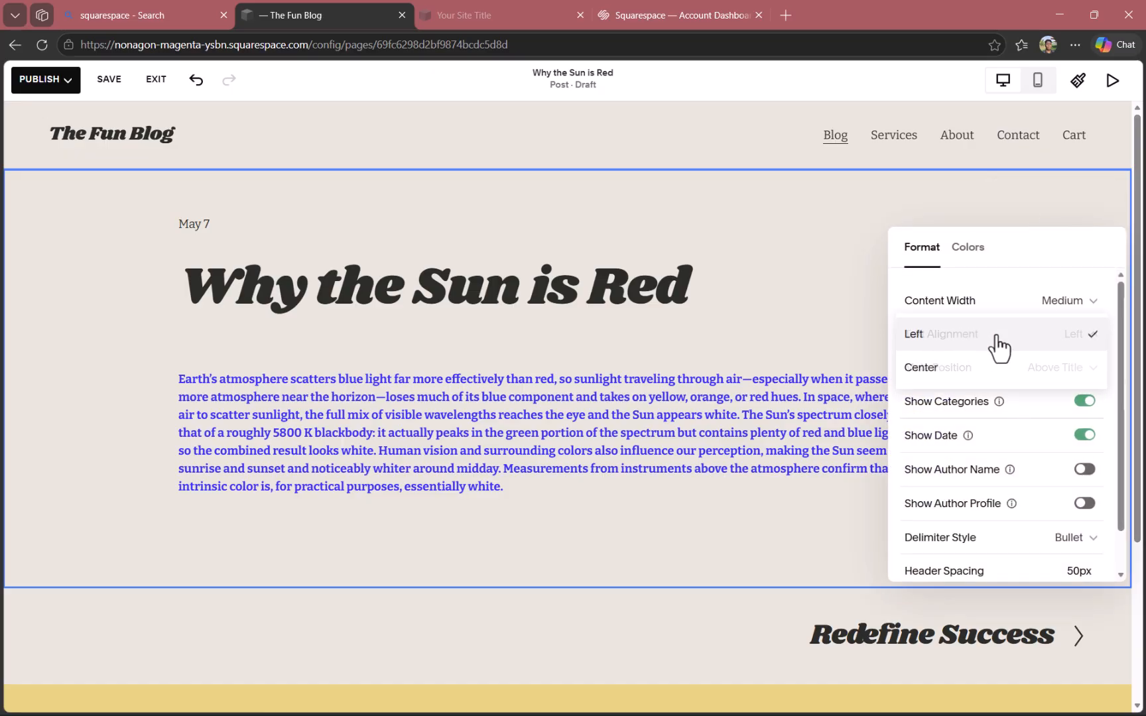
left_click(942, 378)
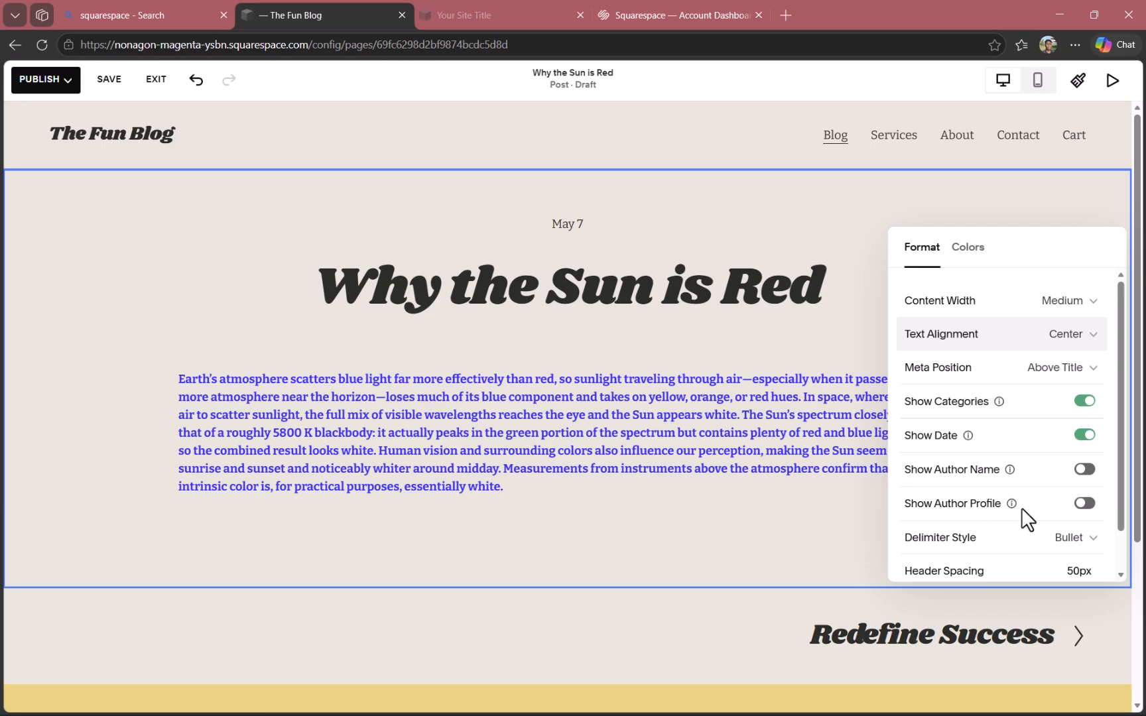
left_click_drag(1126, 499, 1132, 551)
left_click_drag(993, 549, 946, 558)
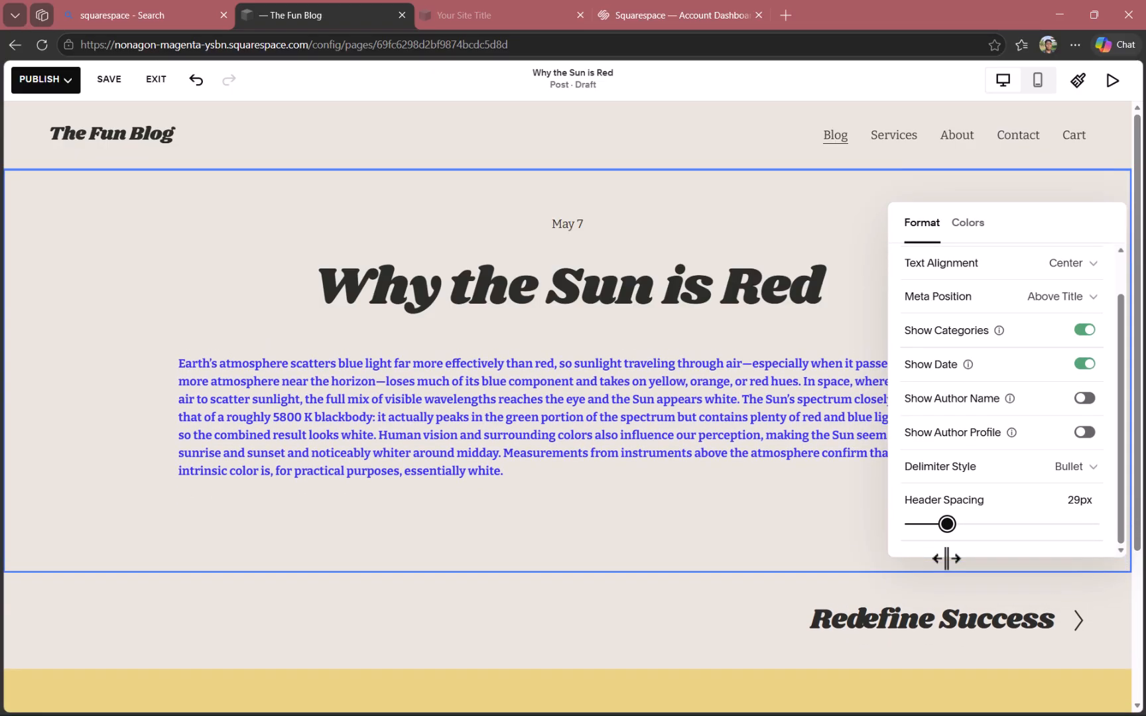
Step: Set the Lightest 1 theme's section background to the custom yellow #EDB22D and look through the theme's remaining color settings
left_click(970, 224)
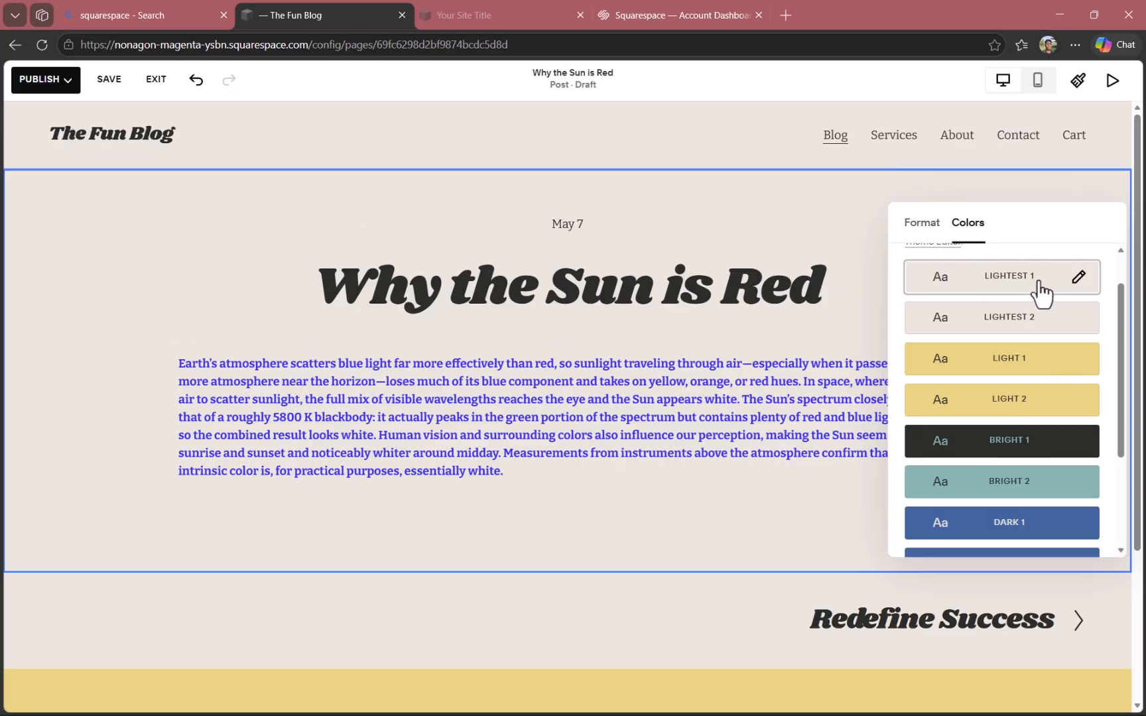
left_click(1078, 277)
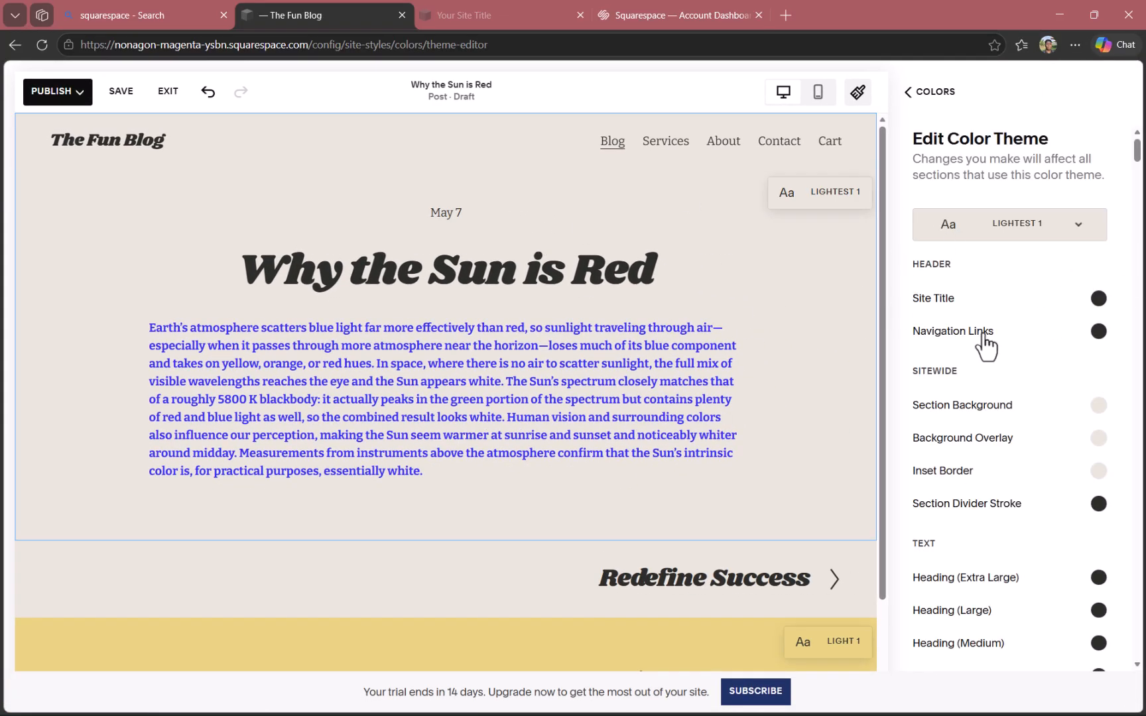
left_click(1098, 406)
left_click(1064, 345)
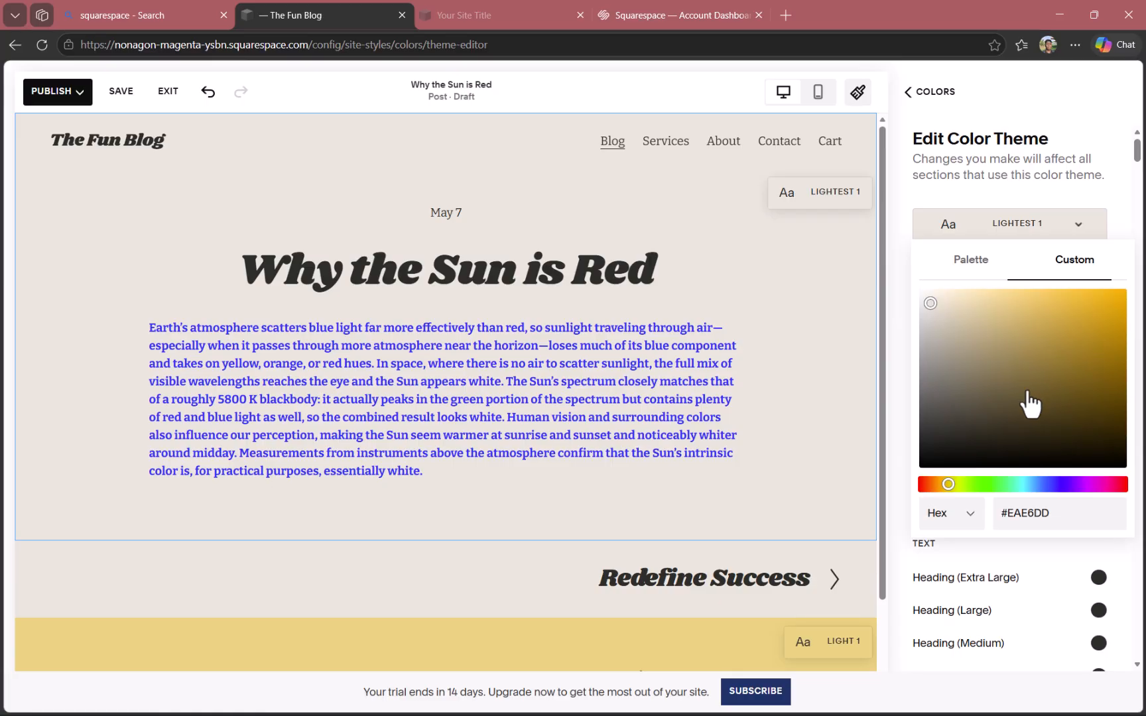
left_click(1086, 303)
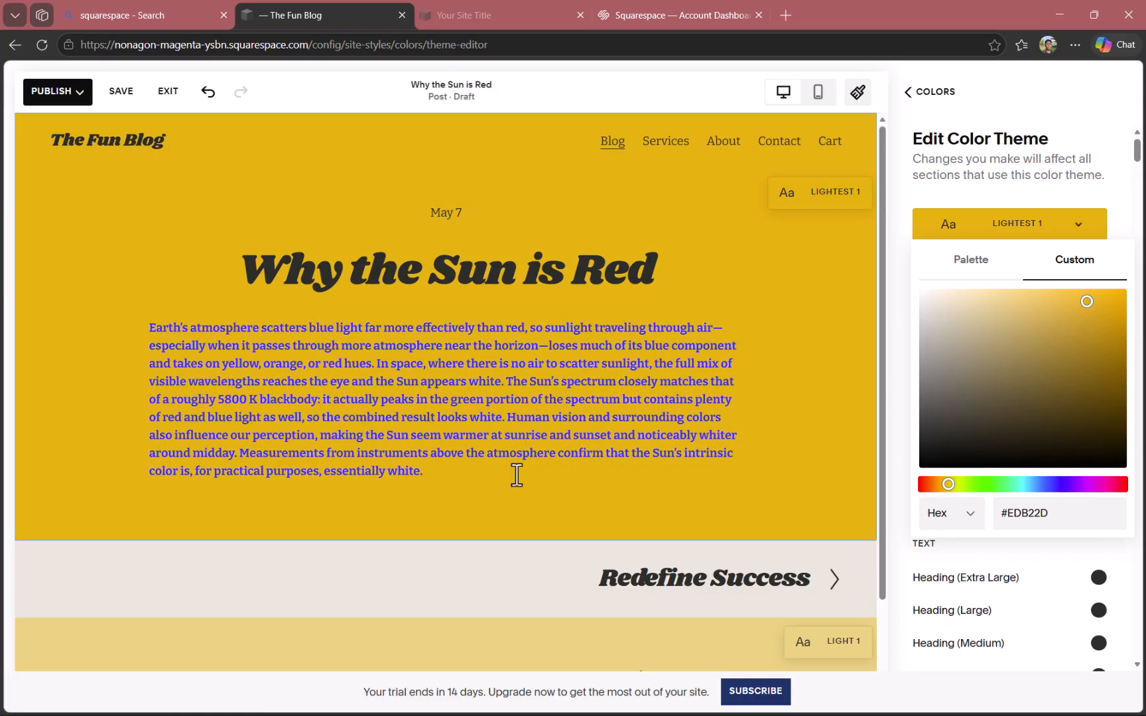
left_click(889, 428)
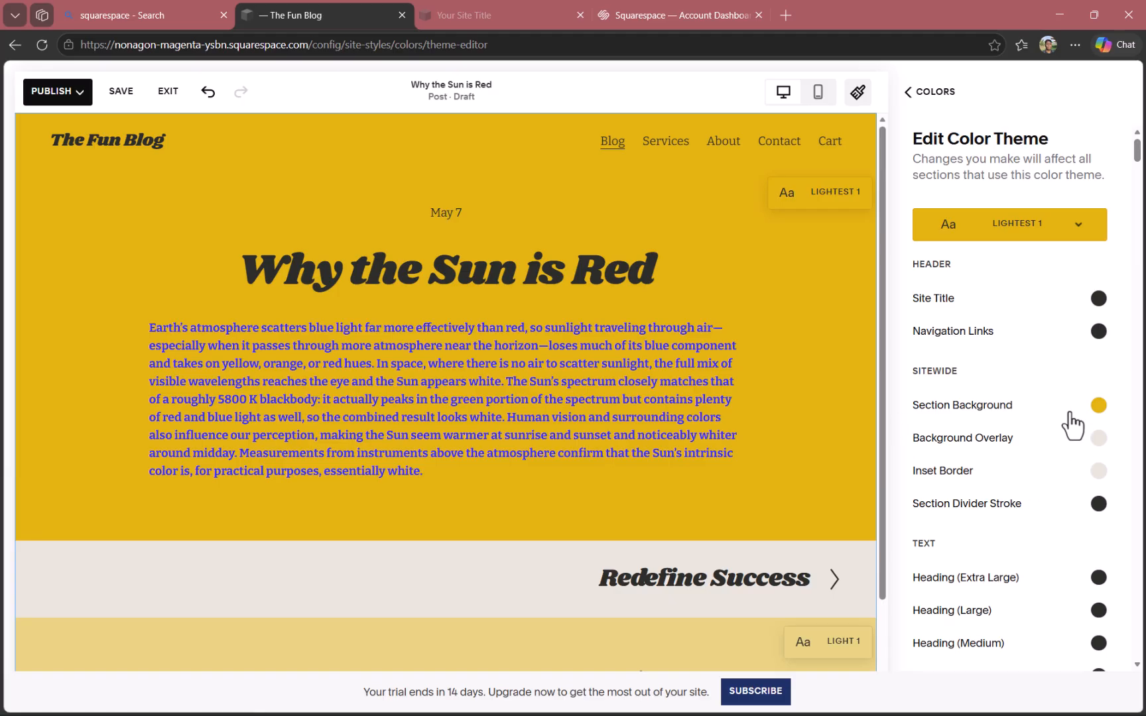
scroll(1141, 663, "down", 9)
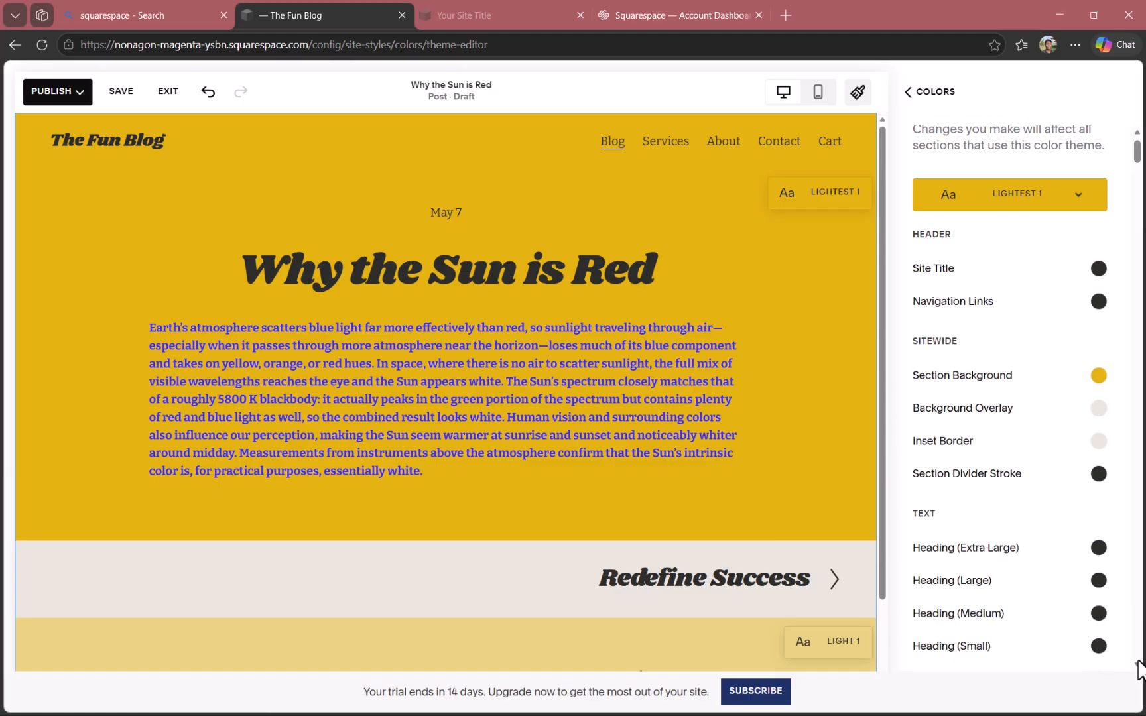
scroll(1141, 667, "down", 16)
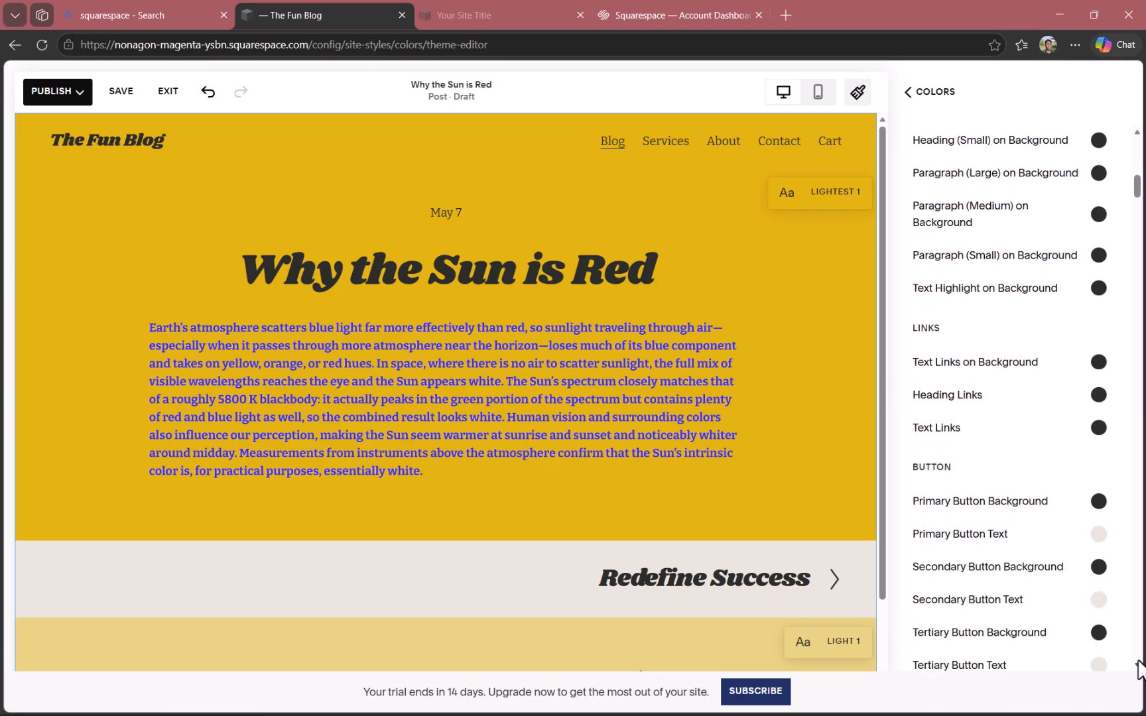
scroll(1140, 670, "down", 8)
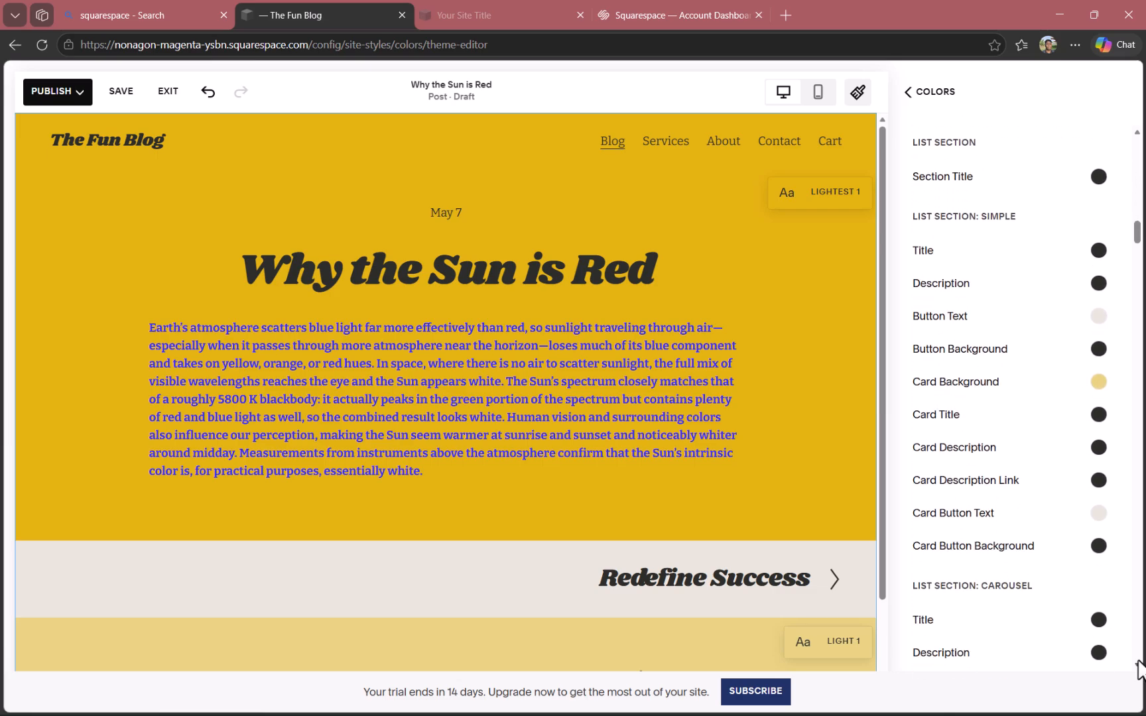
left_click(942, 97)
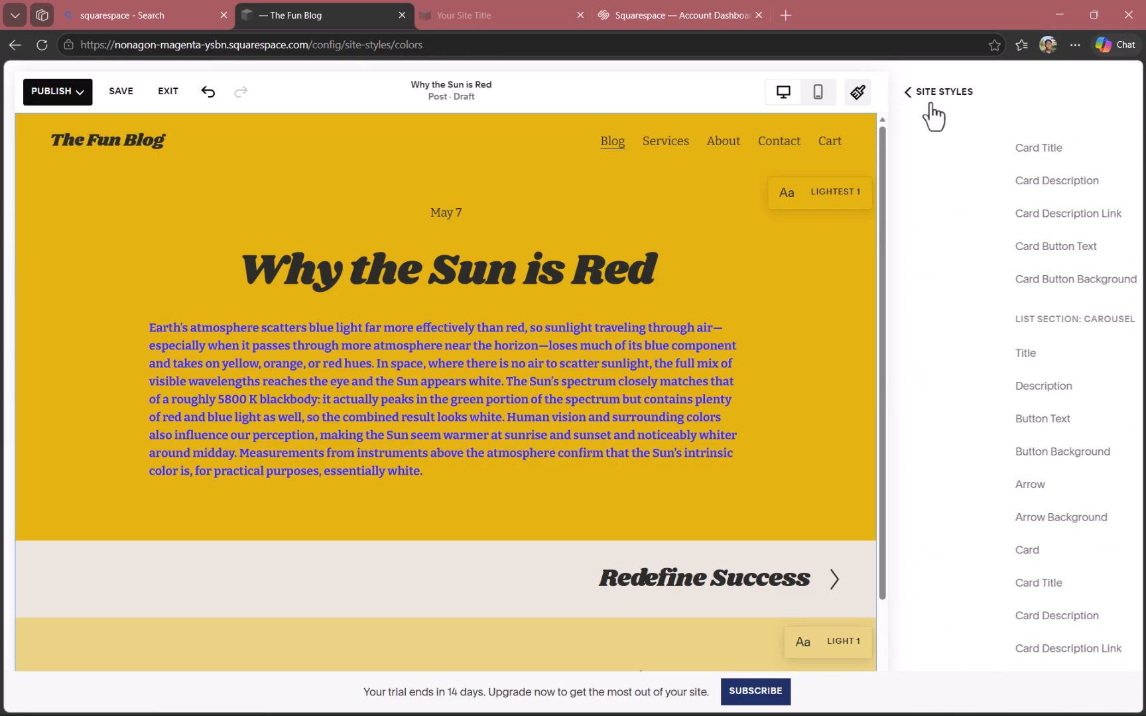
left_click(926, 100)
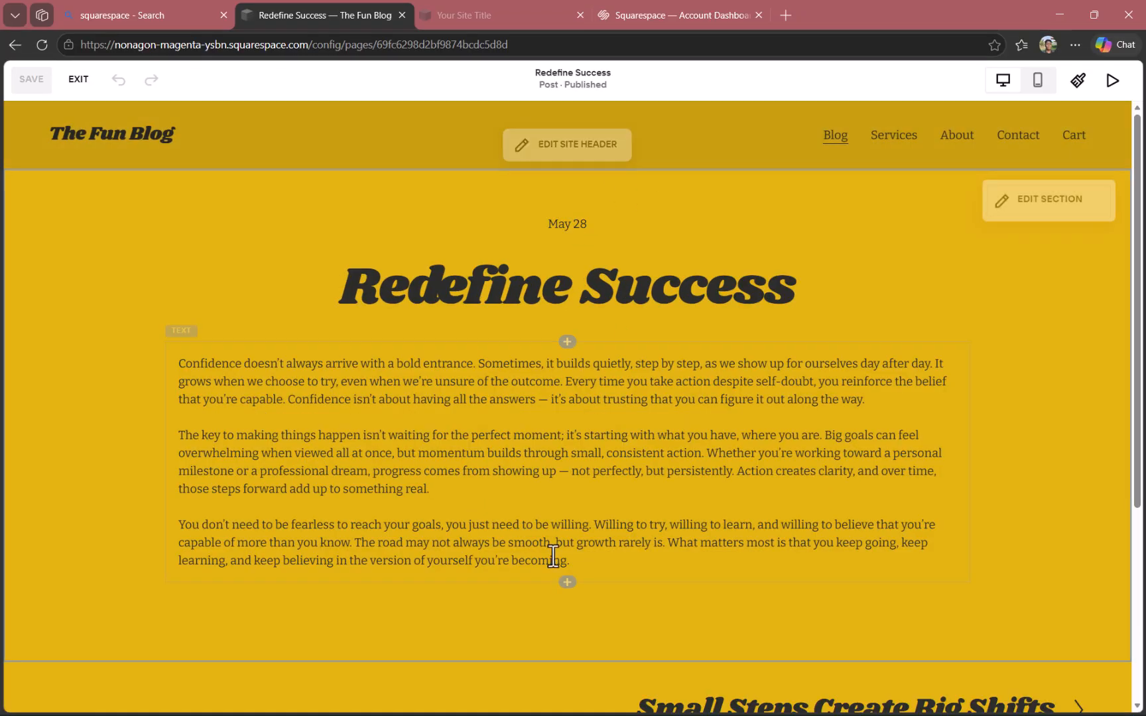
Step: Add a Gallery block below the body text of the "Redefine Success" post and open its design options
left_click(567, 582)
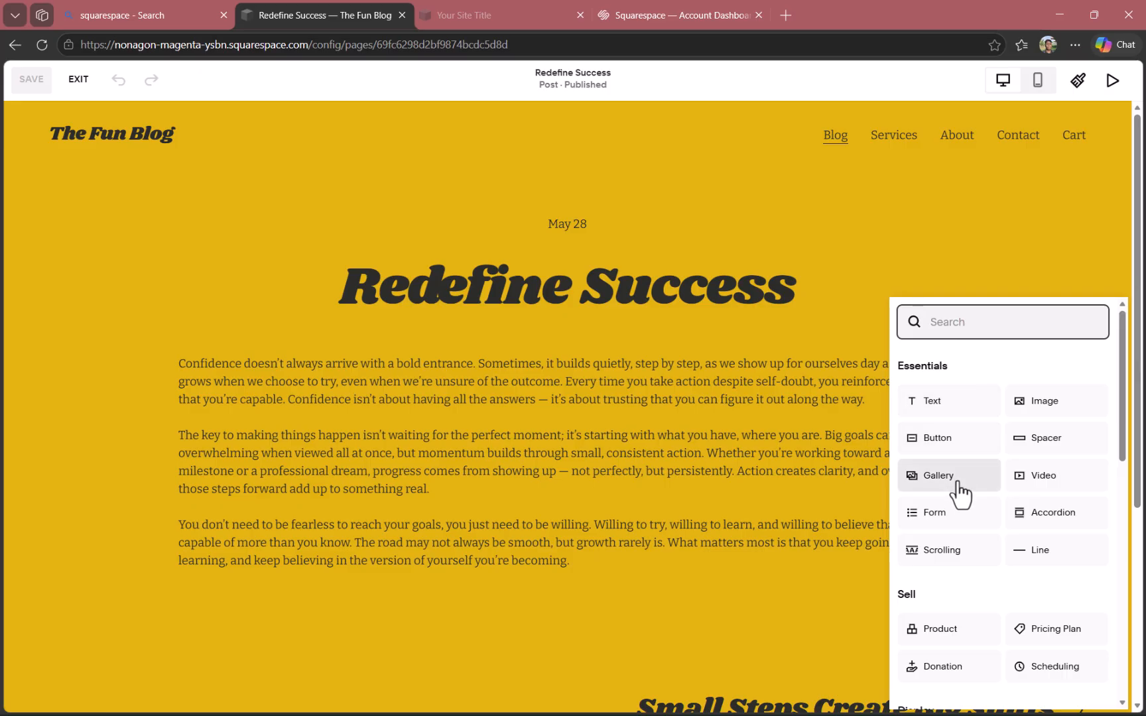
left_click(939, 475)
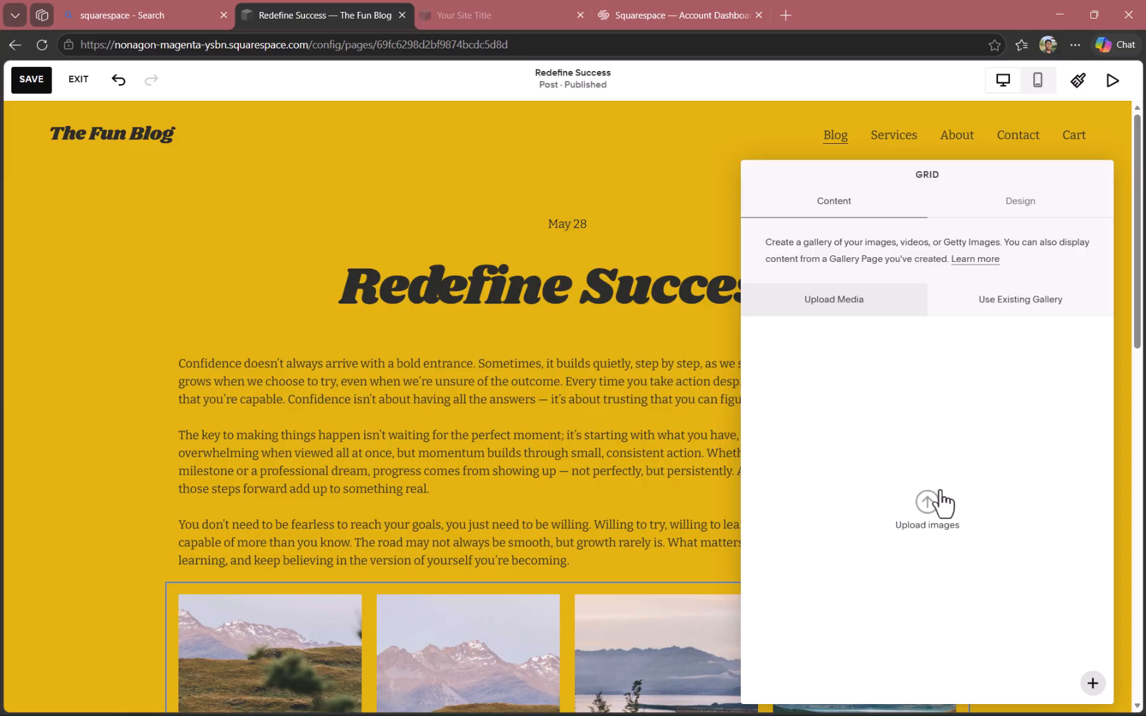
left_click(1015, 207)
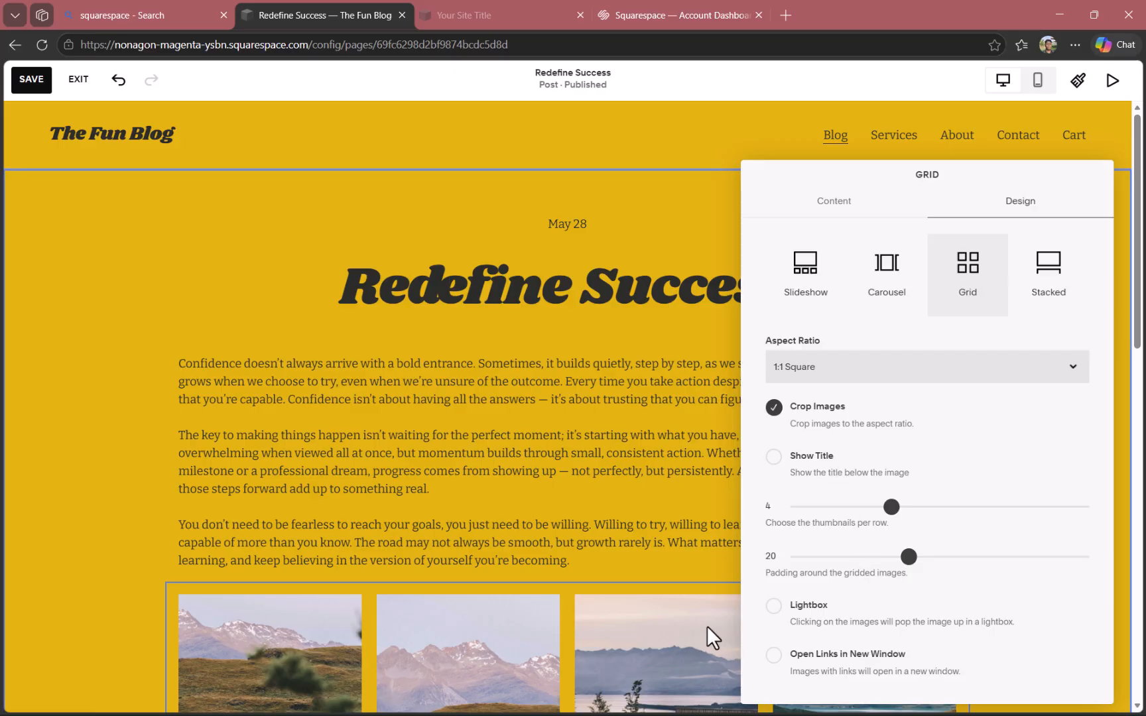
scroll(694, 627, "down", 5)
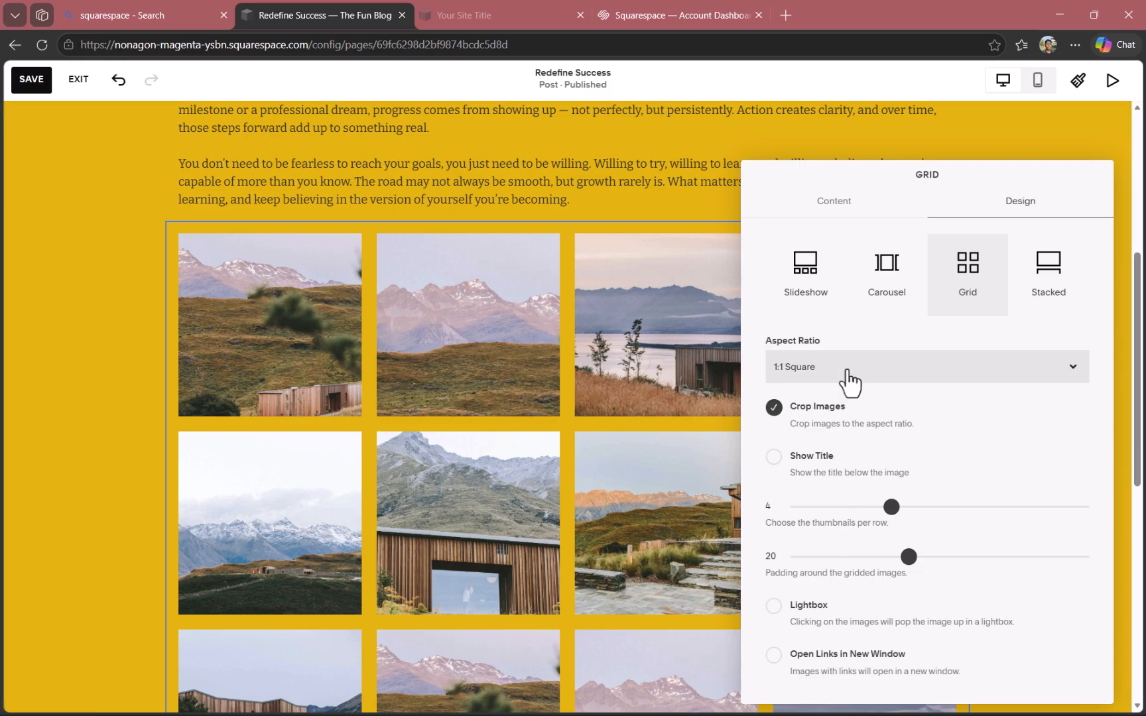
Step: Try the Carousel, Slideshow and Stacked layouts on the gallery block and return it to Grid
left_click(878, 292)
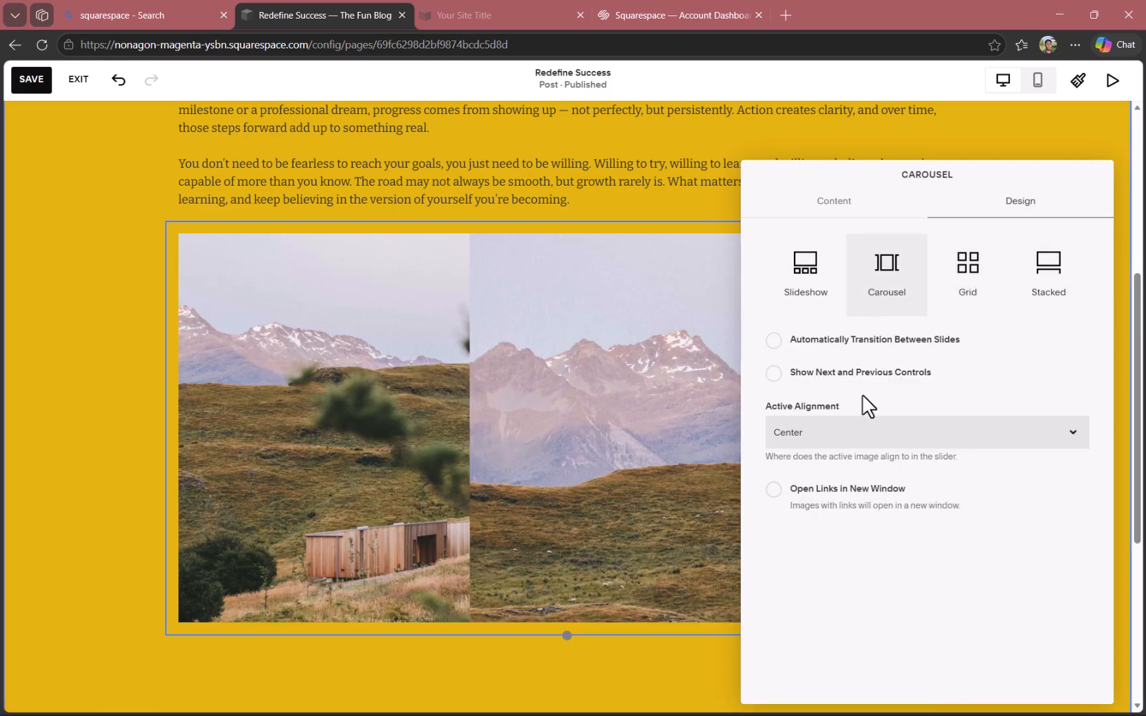
left_click(813, 293)
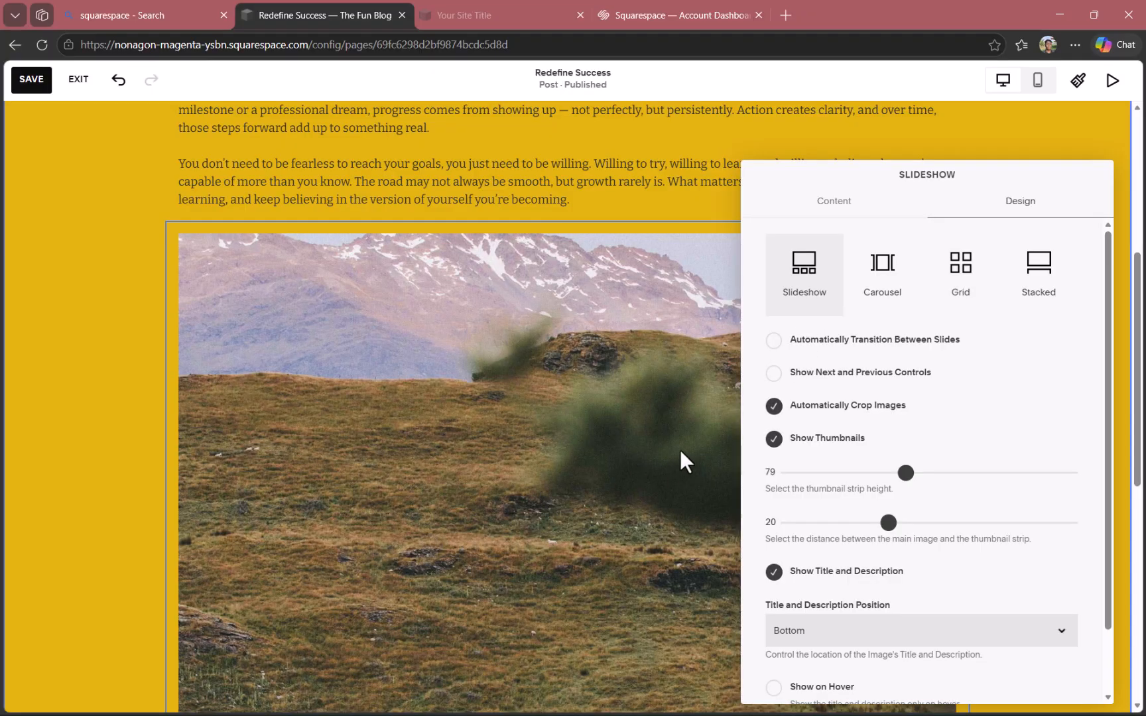
left_click(1037, 285)
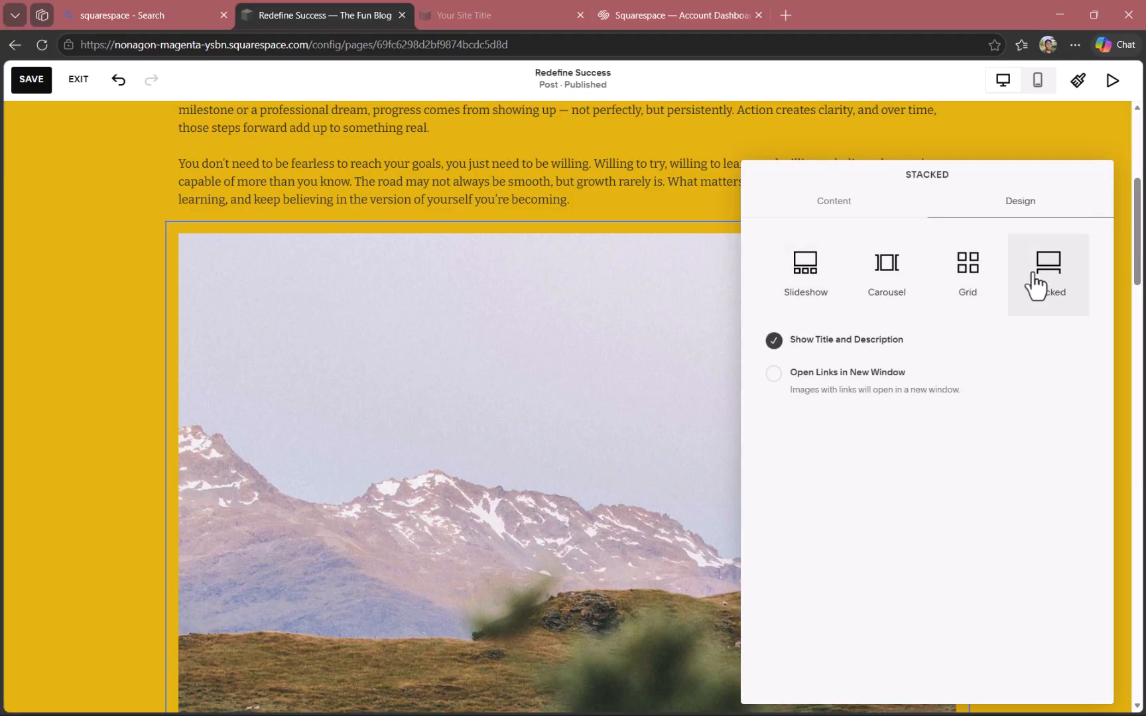
left_click(953, 292)
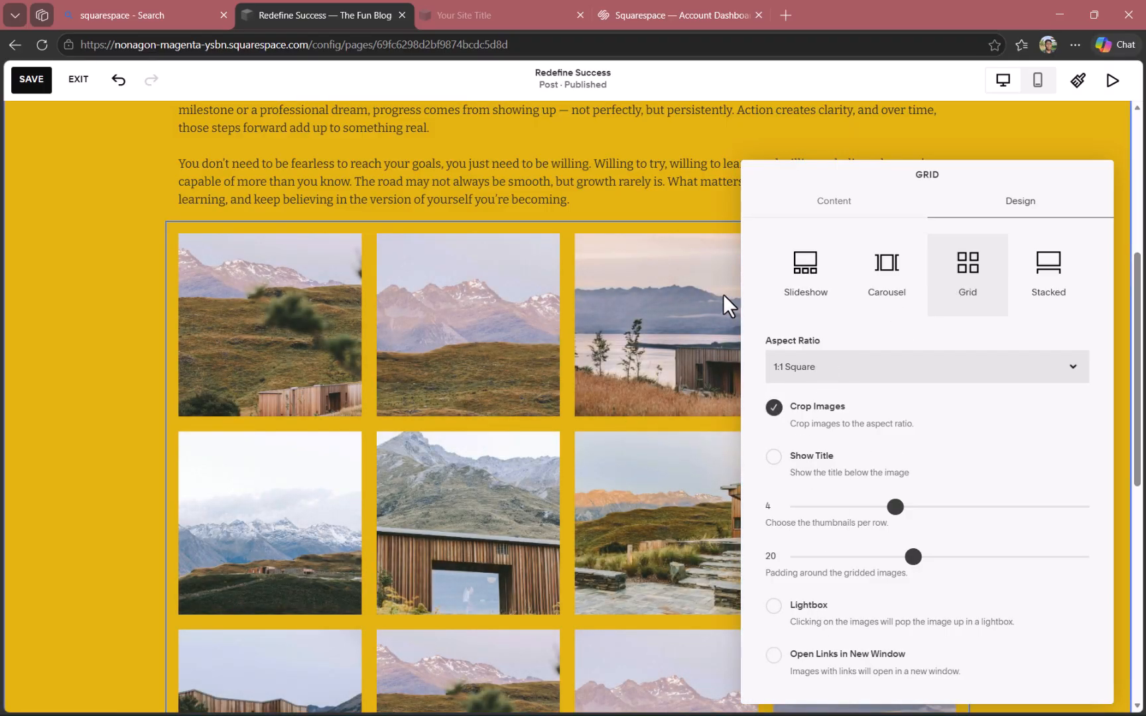
Step: Check the gallery block's existing-gallery source and its image upload dialog without uploading a file
left_click(835, 210)
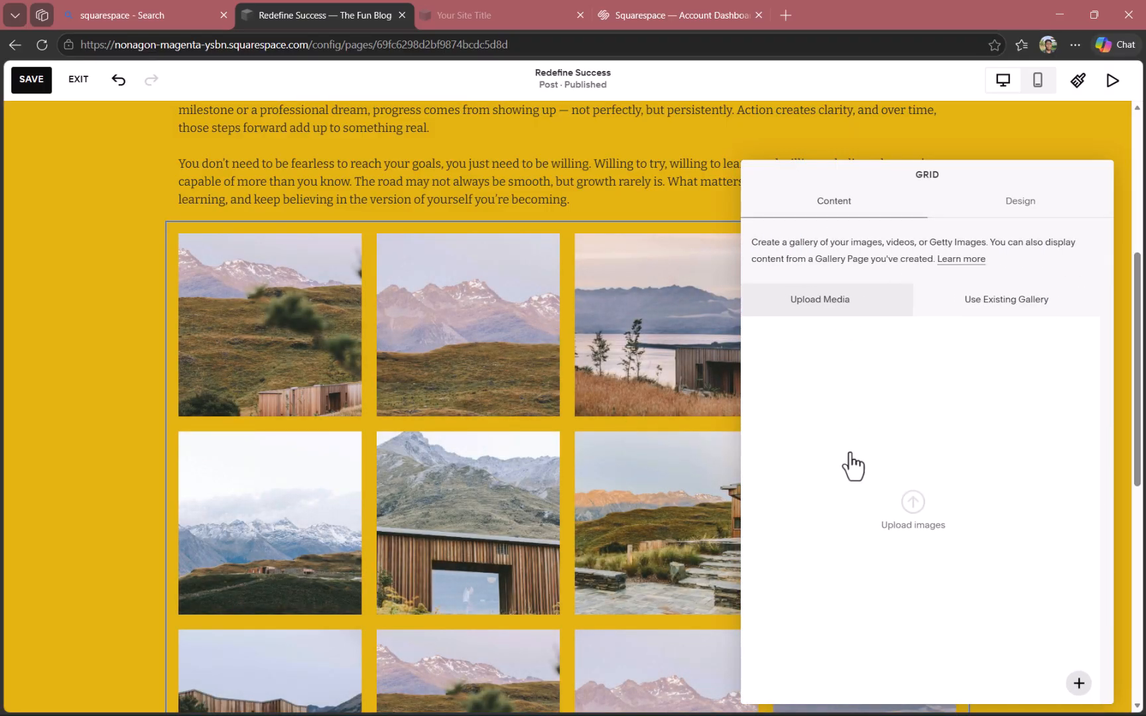
left_click(1051, 312)
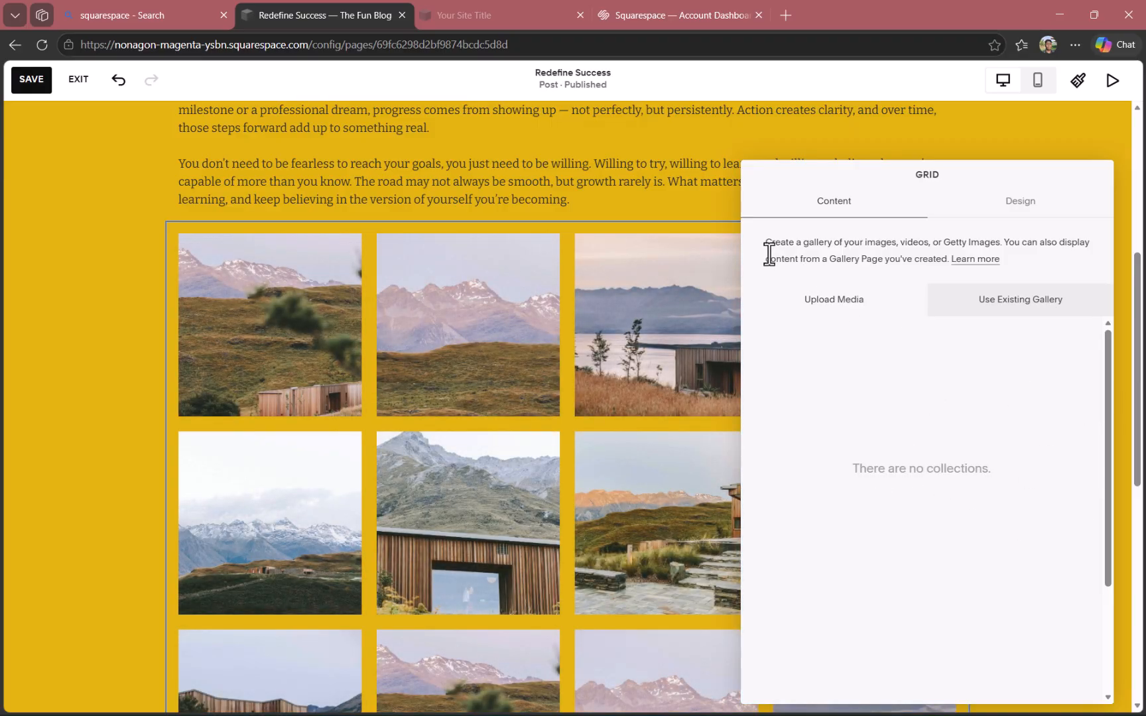
left_click(823, 311)
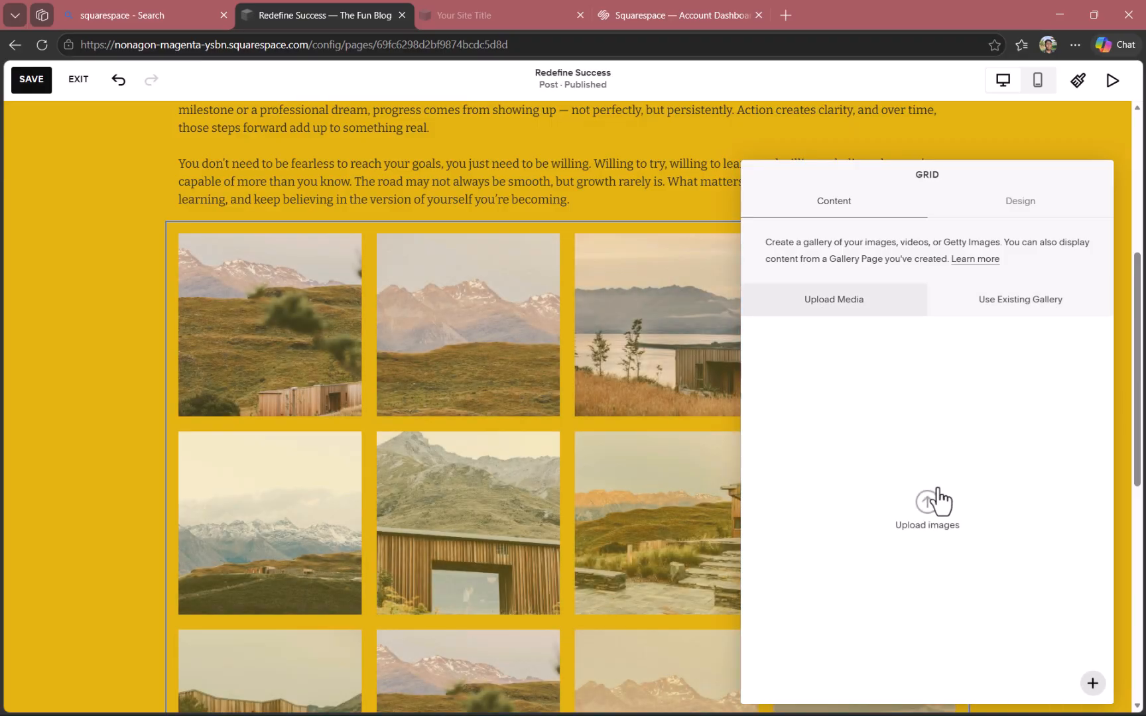
left_click(929, 510)
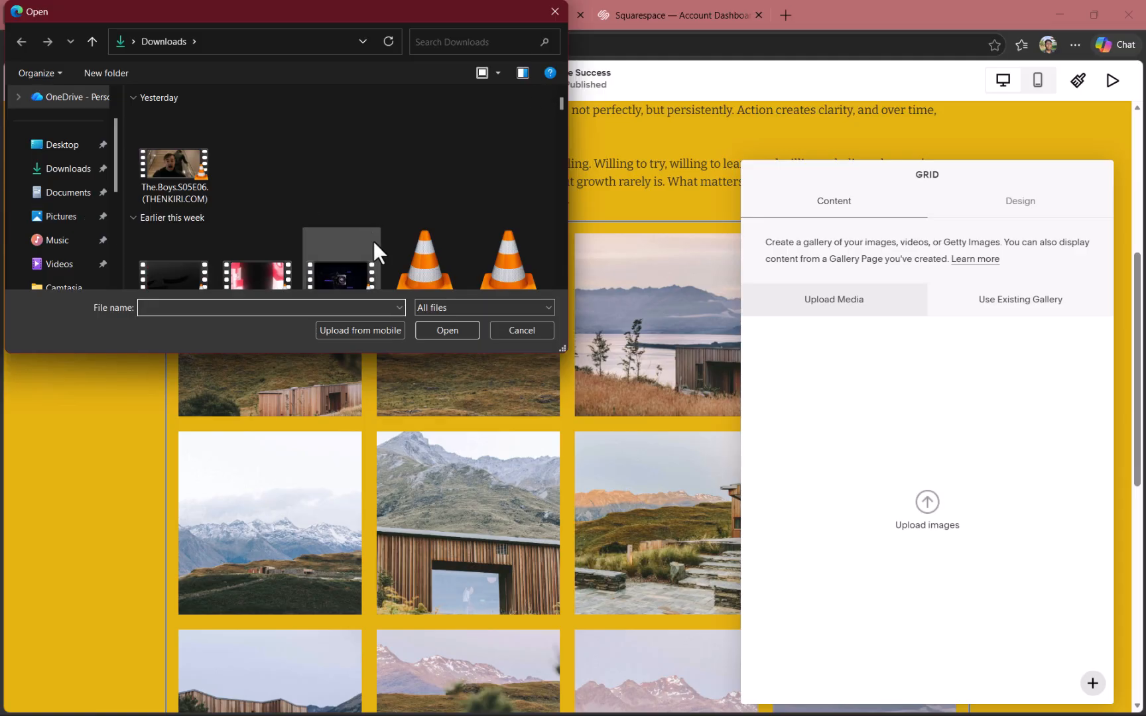
left_click(524, 332)
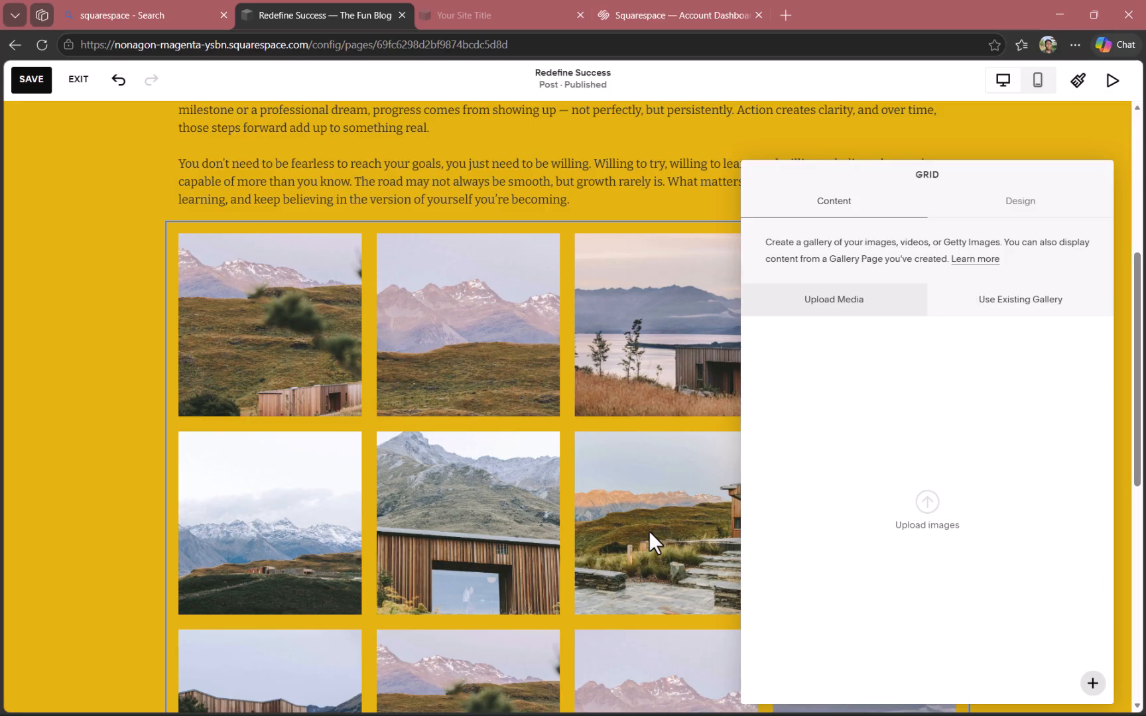
Step: Close the gallery block's options and preview the whole "Redefine Success" post in the desktop layout
left_click(46, 435)
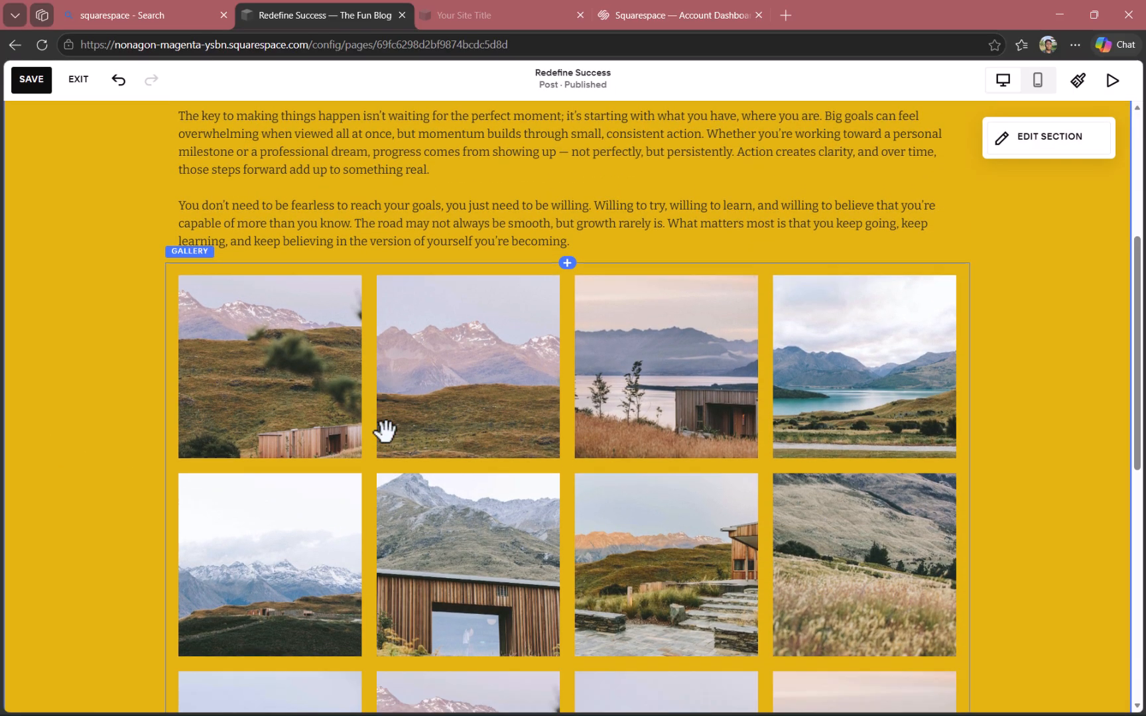
scroll(383, 430, "down", 5)
scroll(385, 431, "up", 10)
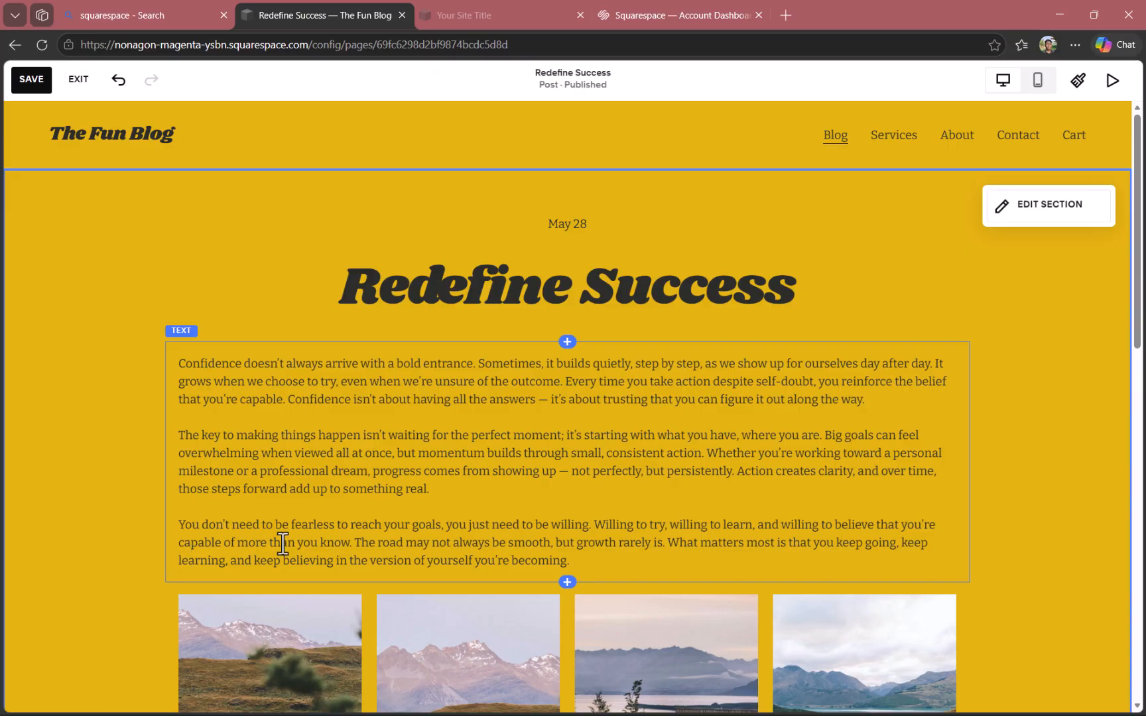
left_click(1119, 84)
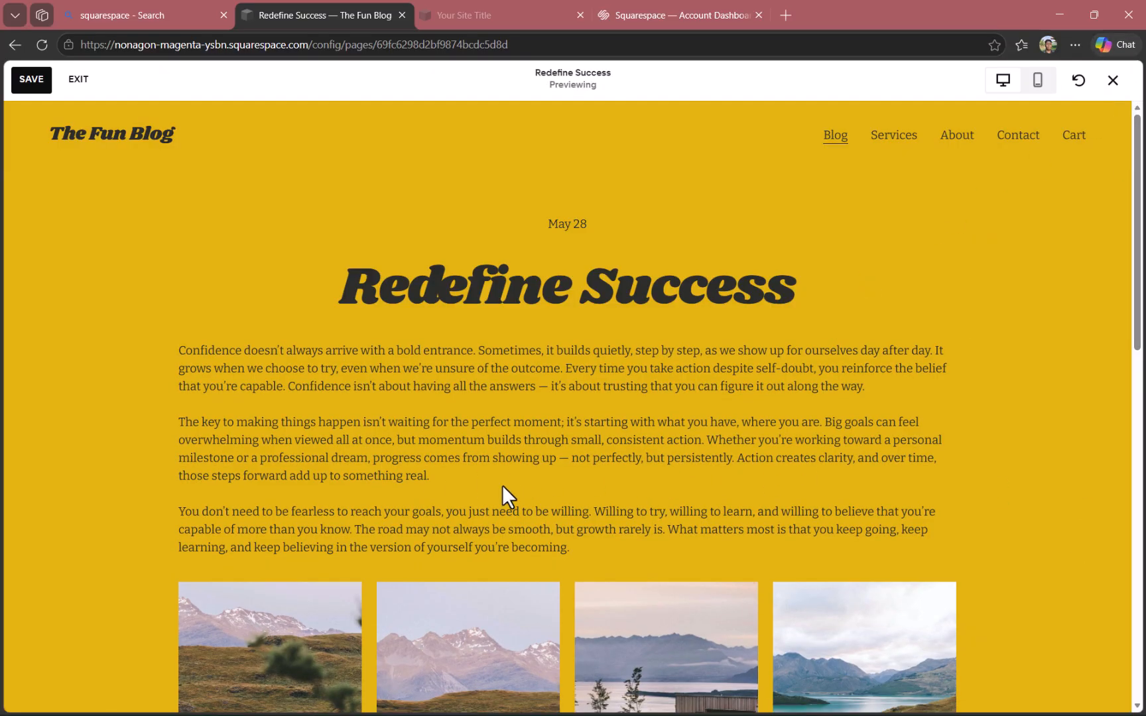
scroll(502, 486, "down", 15)
scroll(502, 484, "up", 15)
Step: Check the entire "Redefine Success" post in the mobile layout and leave the preview
left_click(1038, 81)
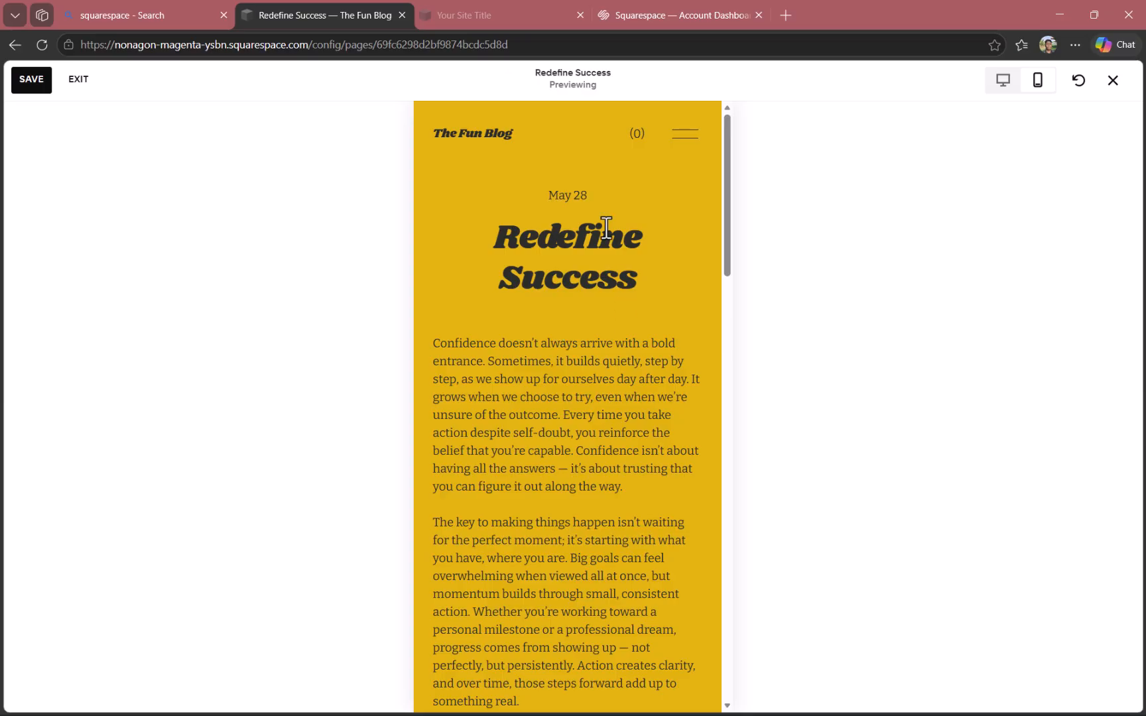
scroll(607, 228, "down", 15)
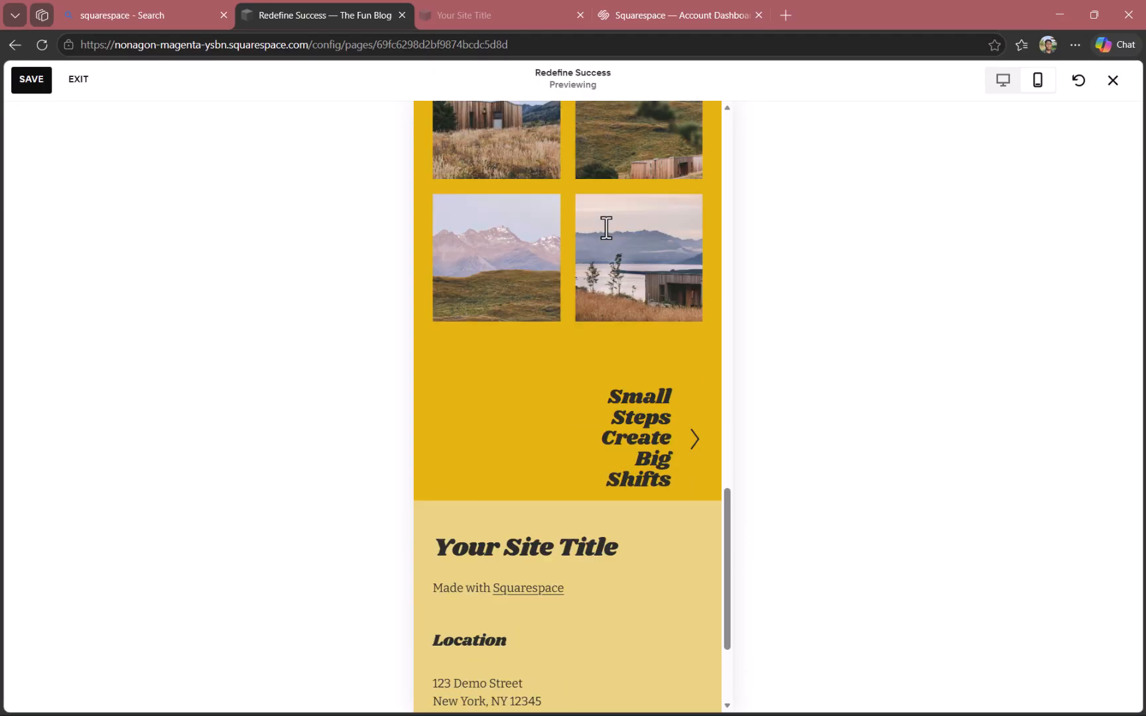
scroll(607, 227, "up", 4)
scroll(606, 227, "up", 10)
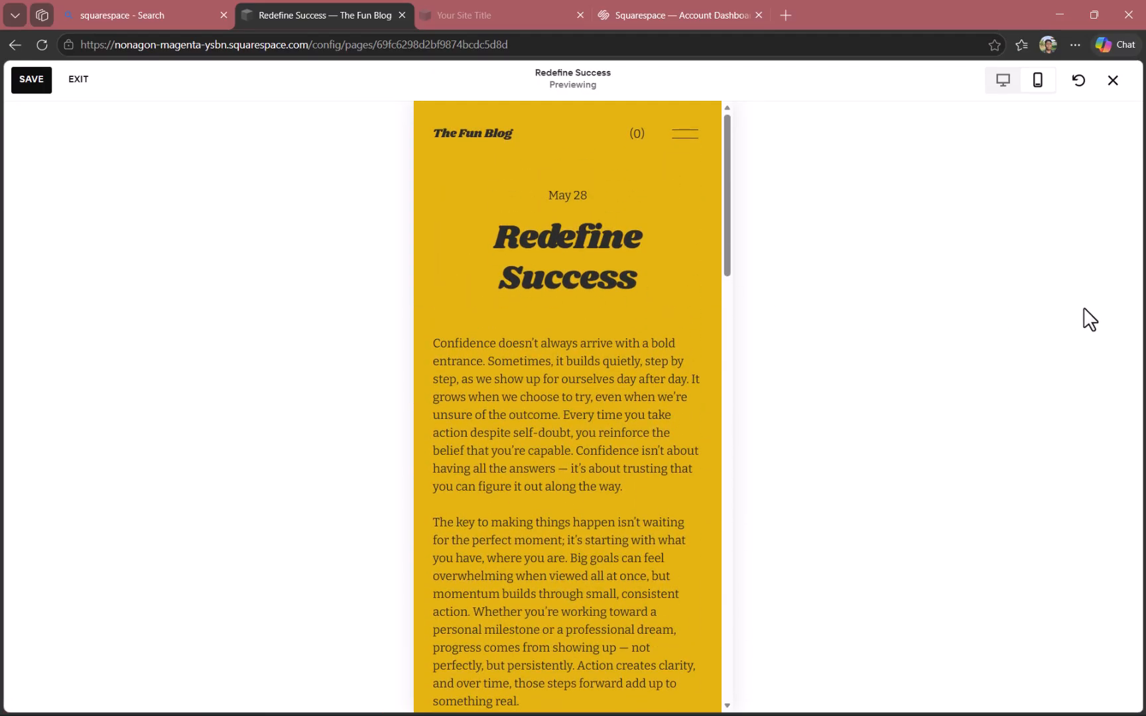
left_click(1115, 82)
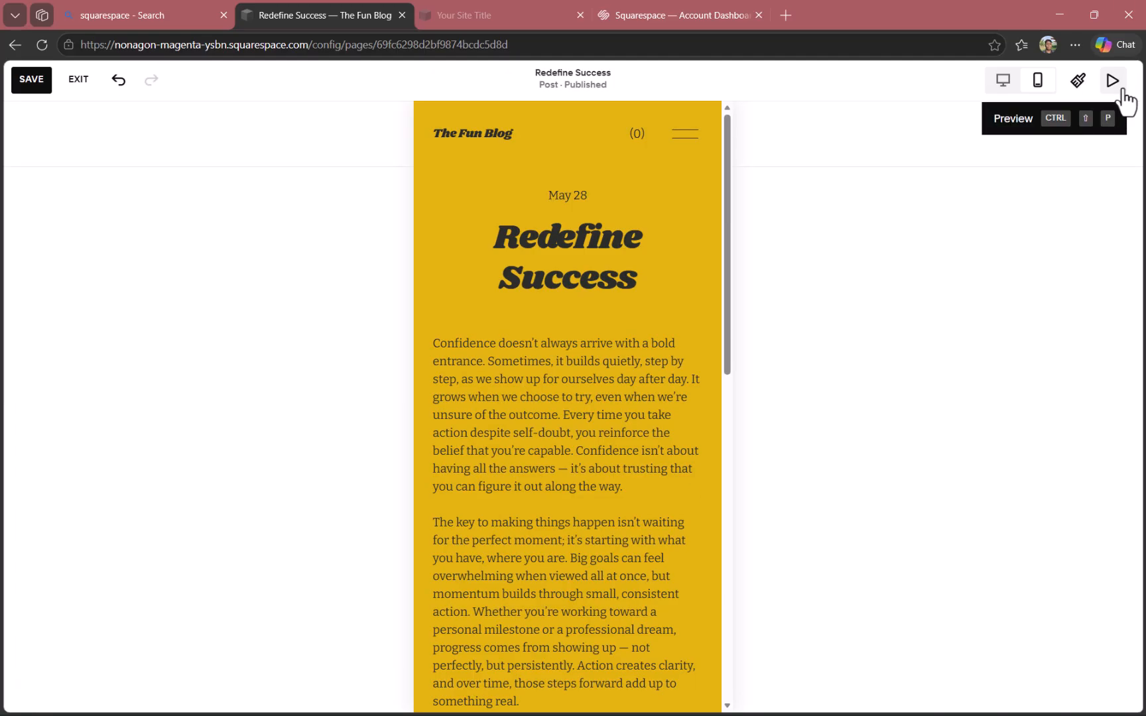
Step: Save the "Redefine Success" post, switch back to the desktop layout and exit the editor
left_click(40, 88)
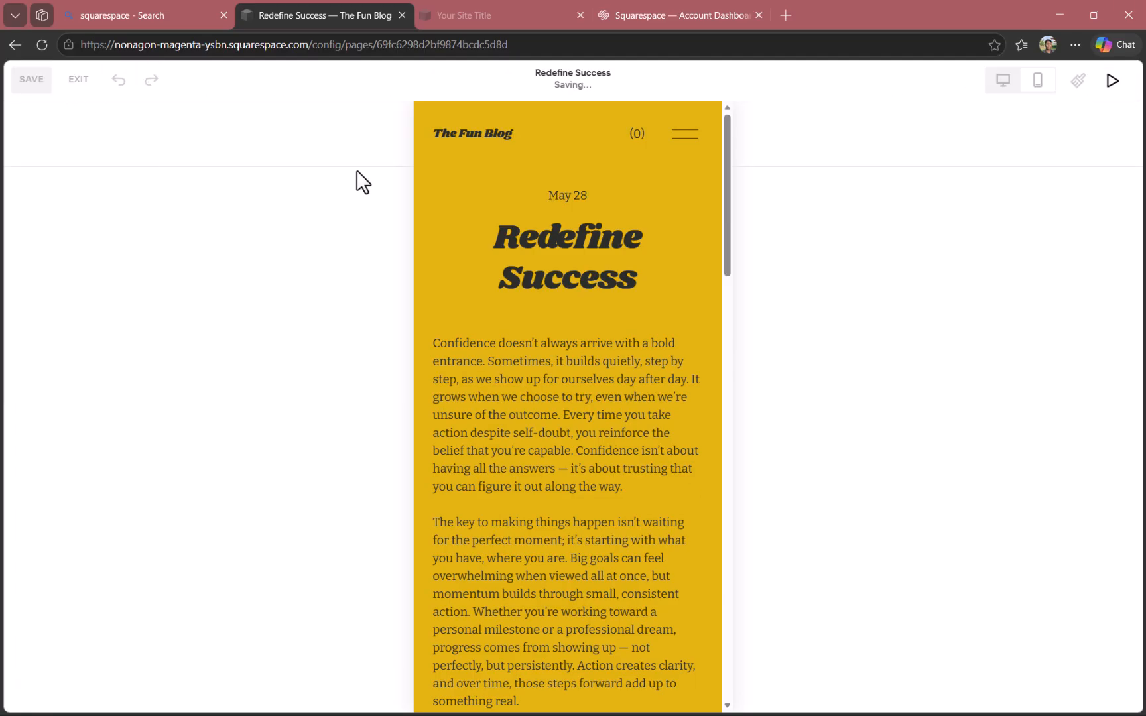
left_click(1008, 75)
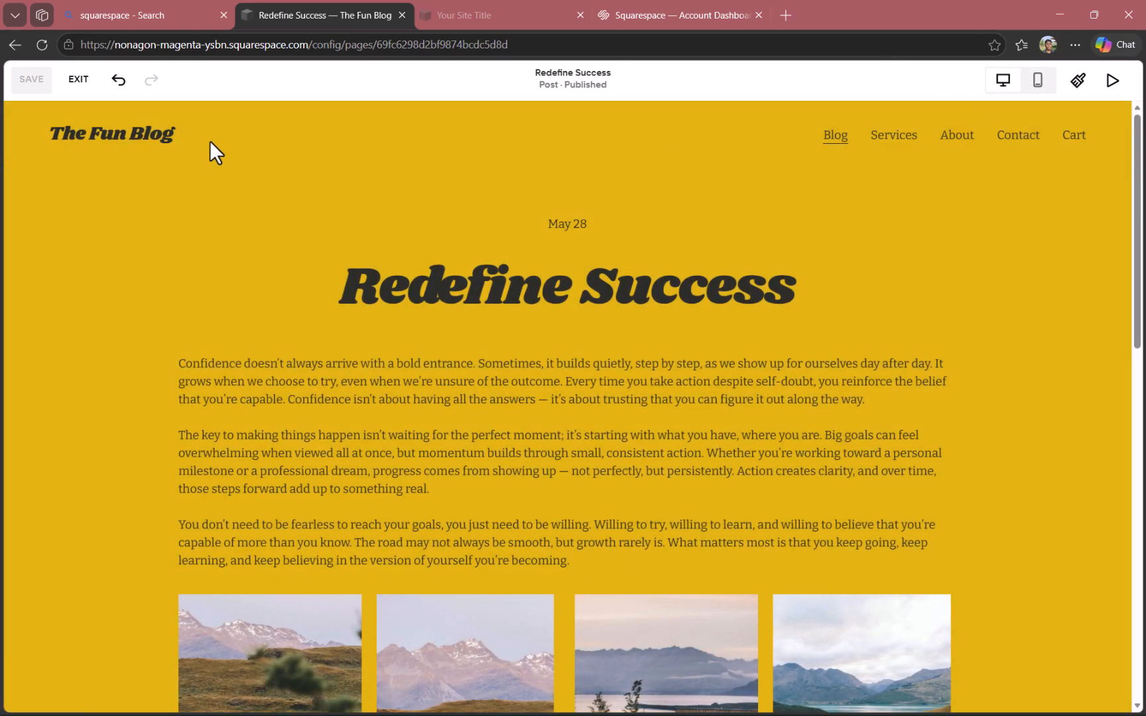
left_click(78, 80)
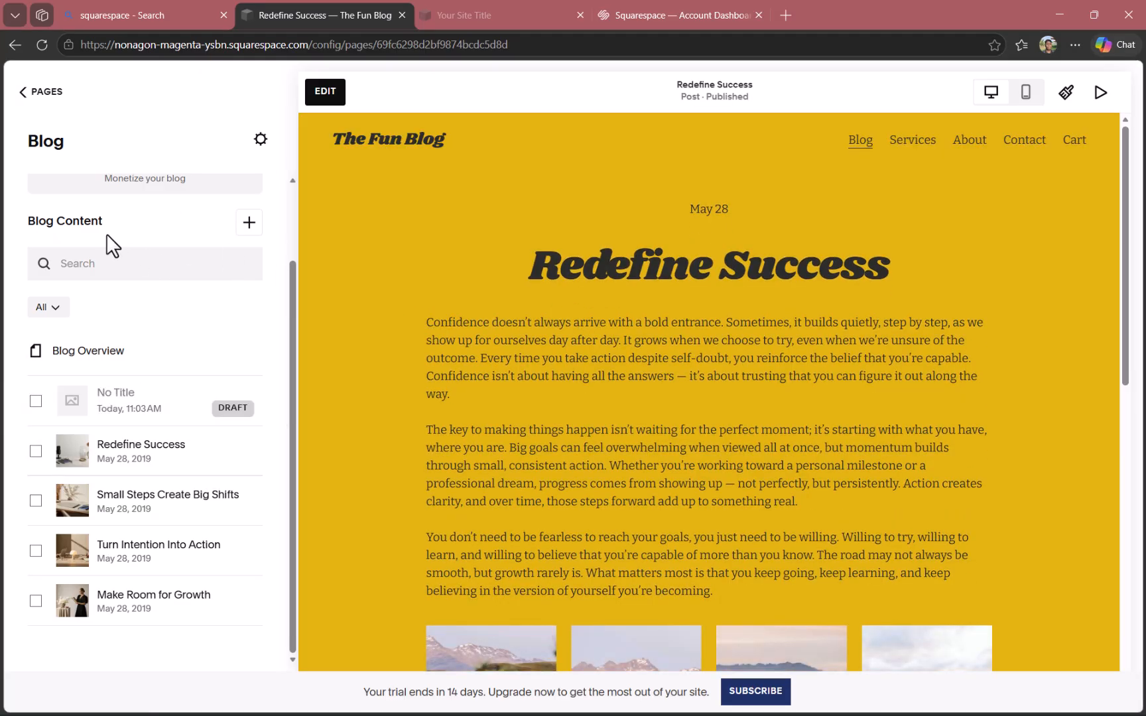
Step: View the blog overview, publish the untitled draft post immediately and dismiss the sharing dialog
left_click(149, 364)
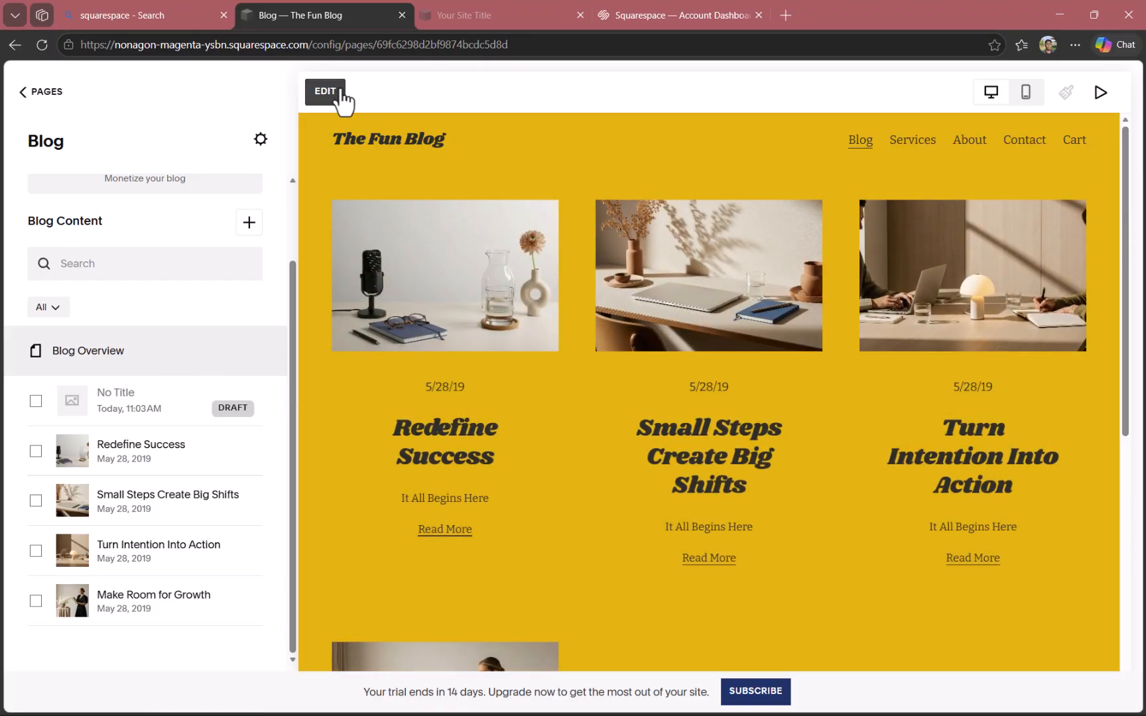
left_click(340, 98)
mouse_move(50, 85)
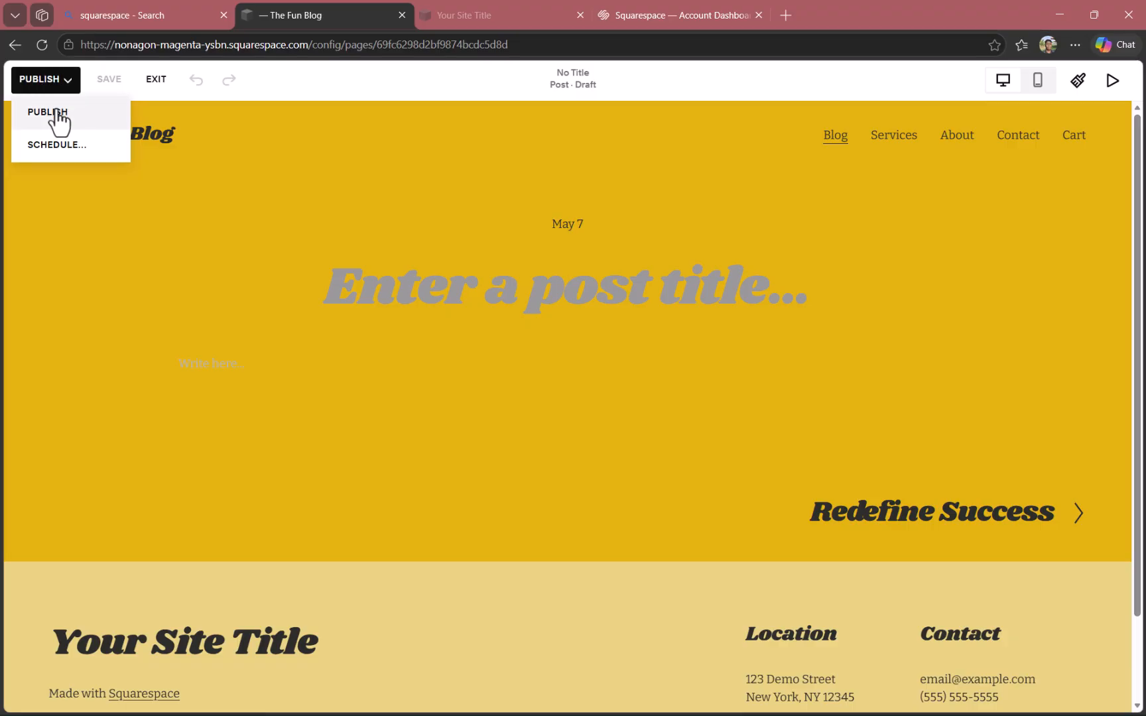
left_click(53, 113)
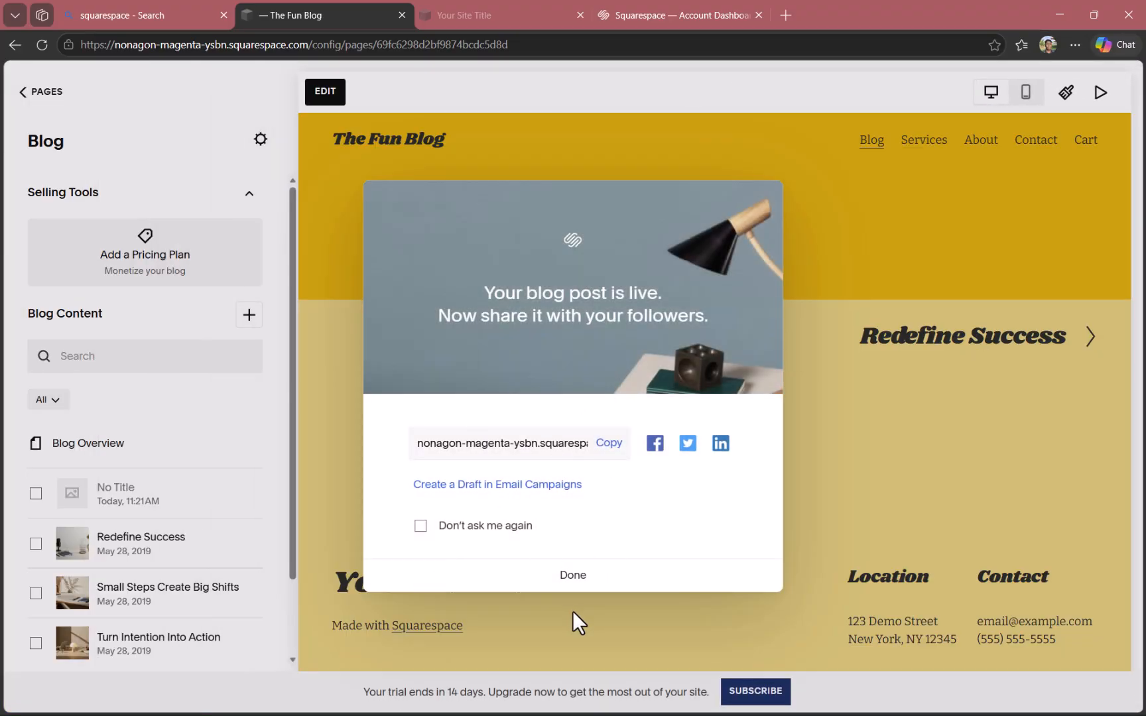
left_click(574, 575)
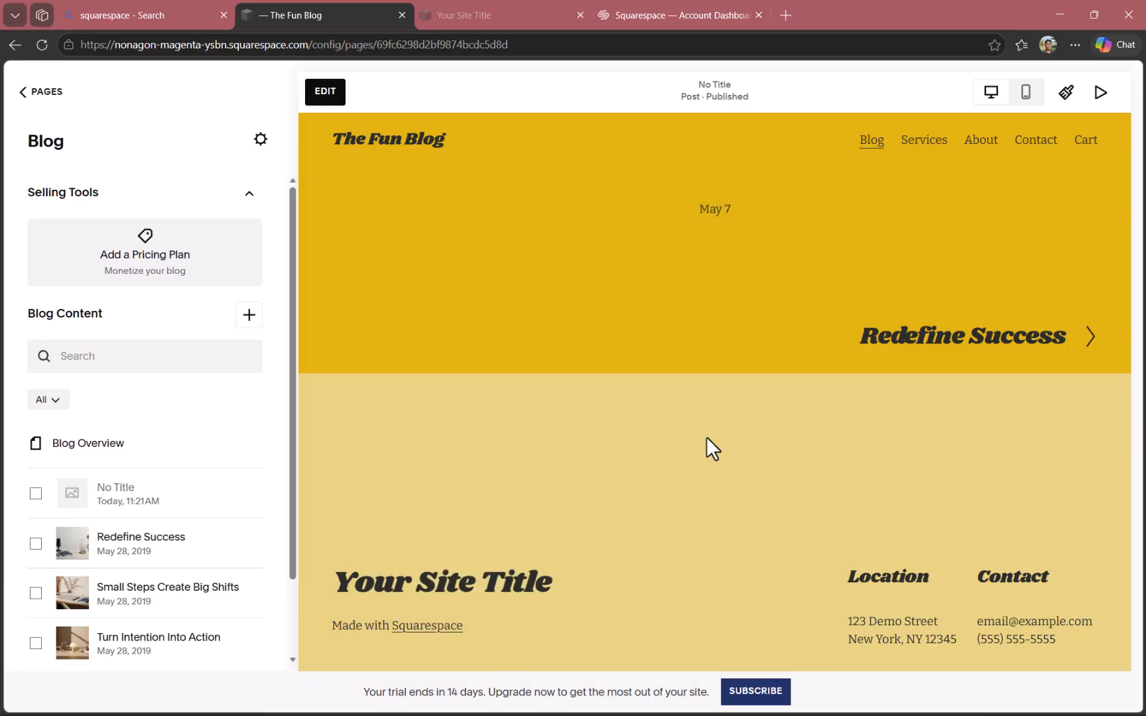